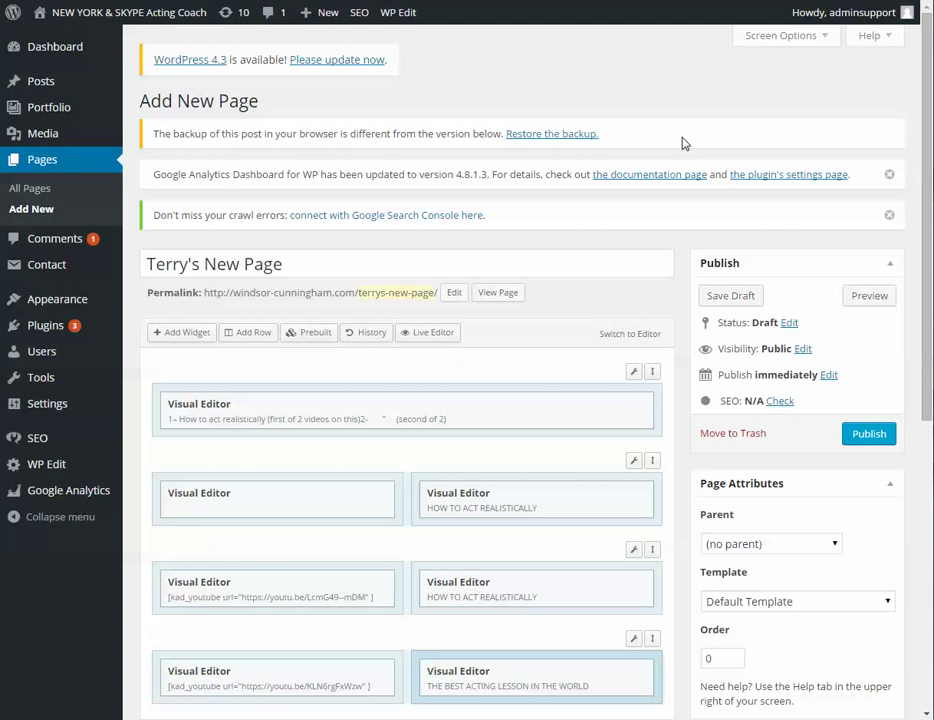
scroll(683, 144, "down", 3)
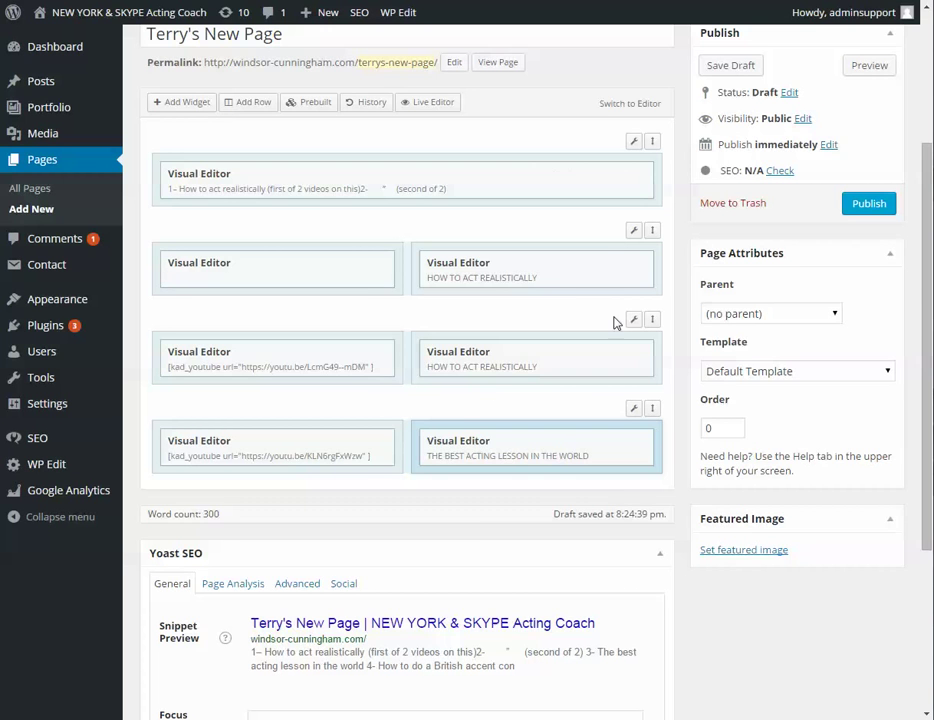
scroll(255, 167, "up", 2)
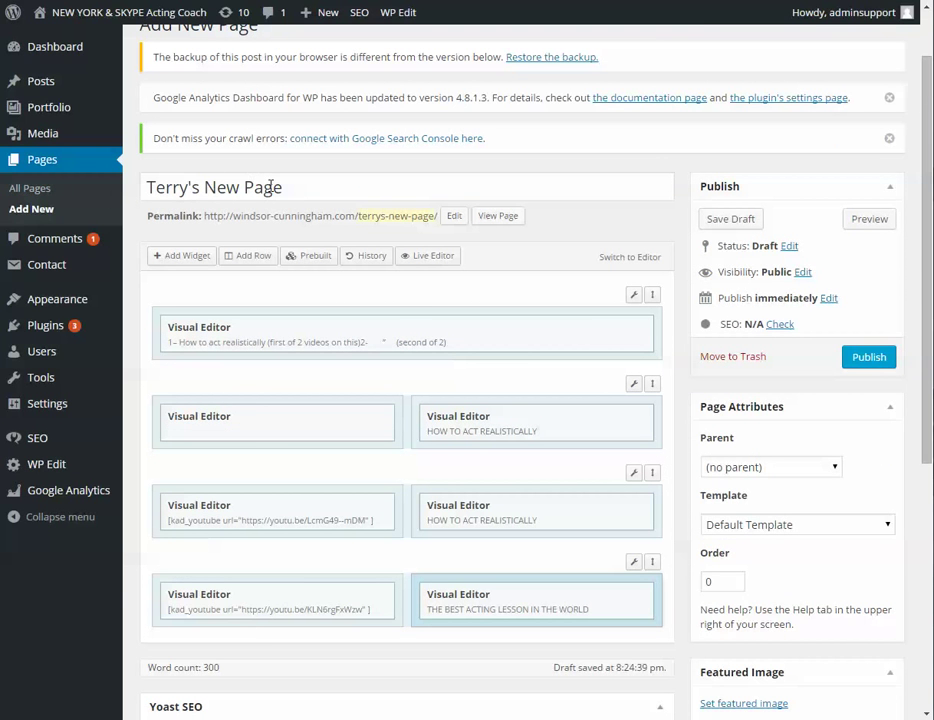
scroll(281, 182, "down", 1)
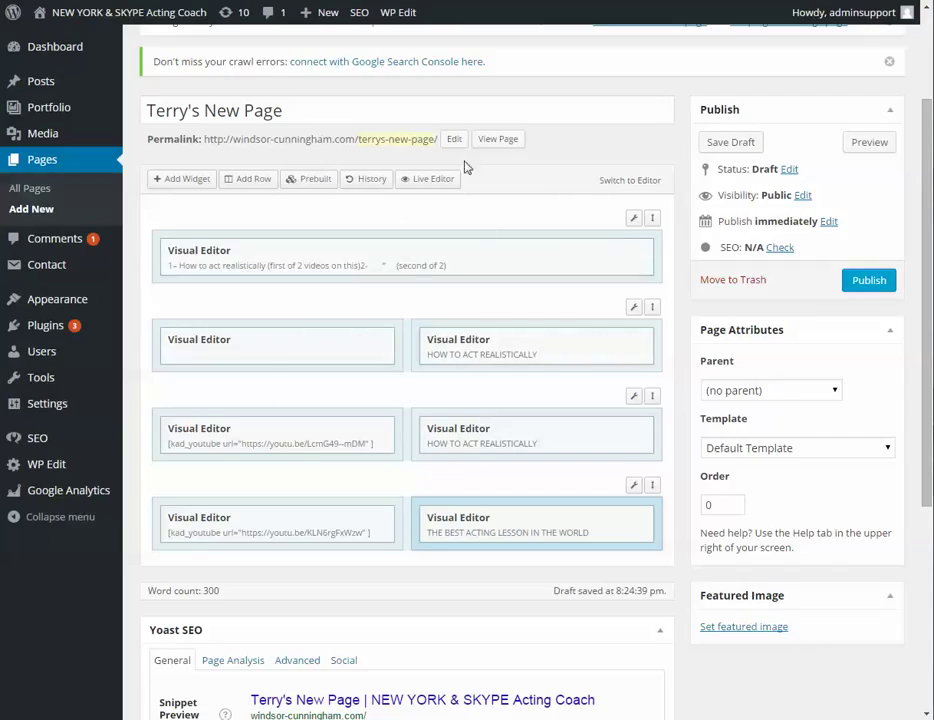
Step: Start a new blank page and switch its editor to Visual mode and on to Page Builder
left_click(30, 210)
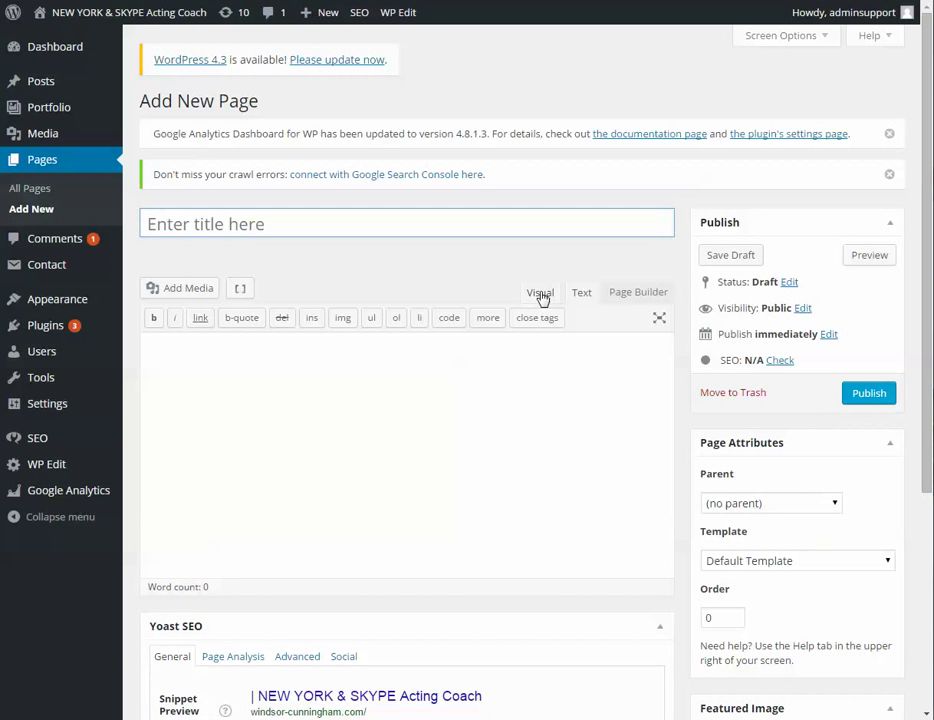
left_click(542, 295)
left_click(639, 294)
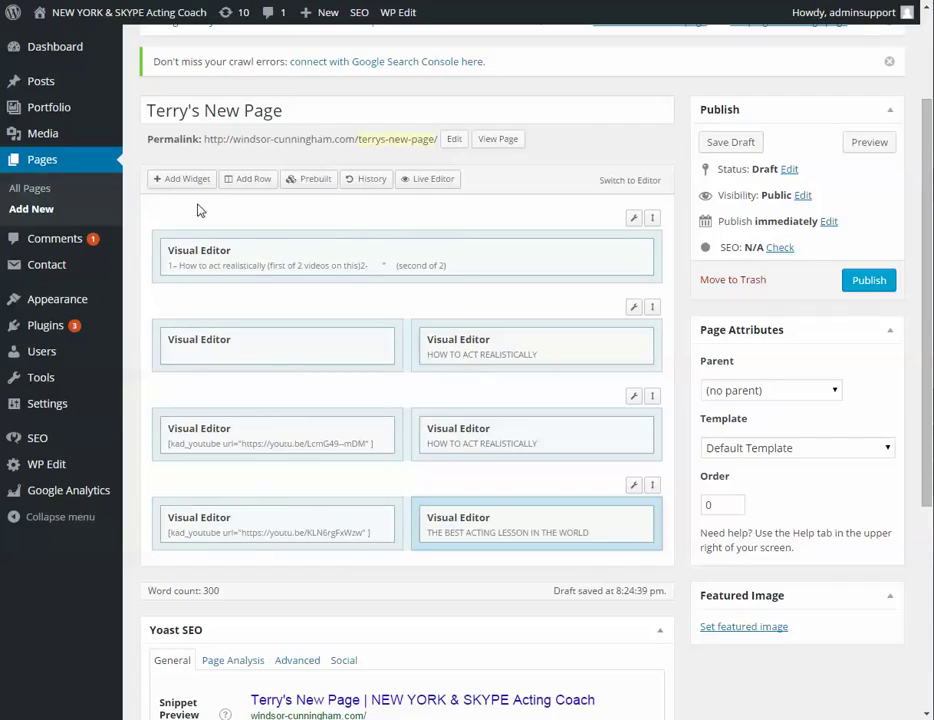
Step: Add a new row of two even columns below the existing rows of Terry's New Page
left_click(250, 182)
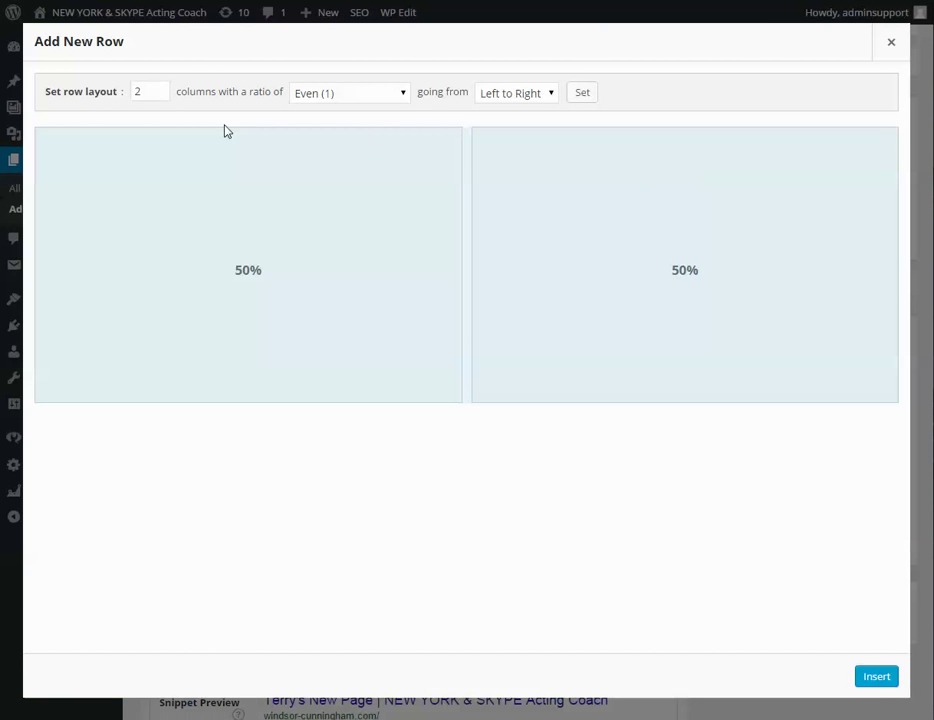
left_click(160, 95)
left_click(160, 88)
left_click(160, 88)
left_click(160, 88)
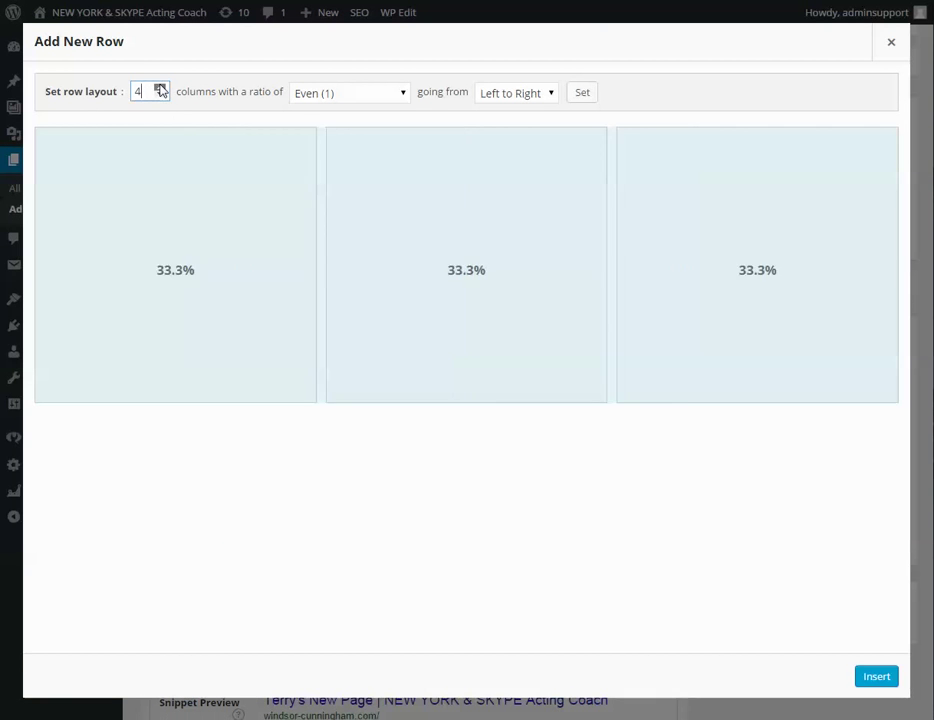
left_click(160, 96)
left_click(160, 96)
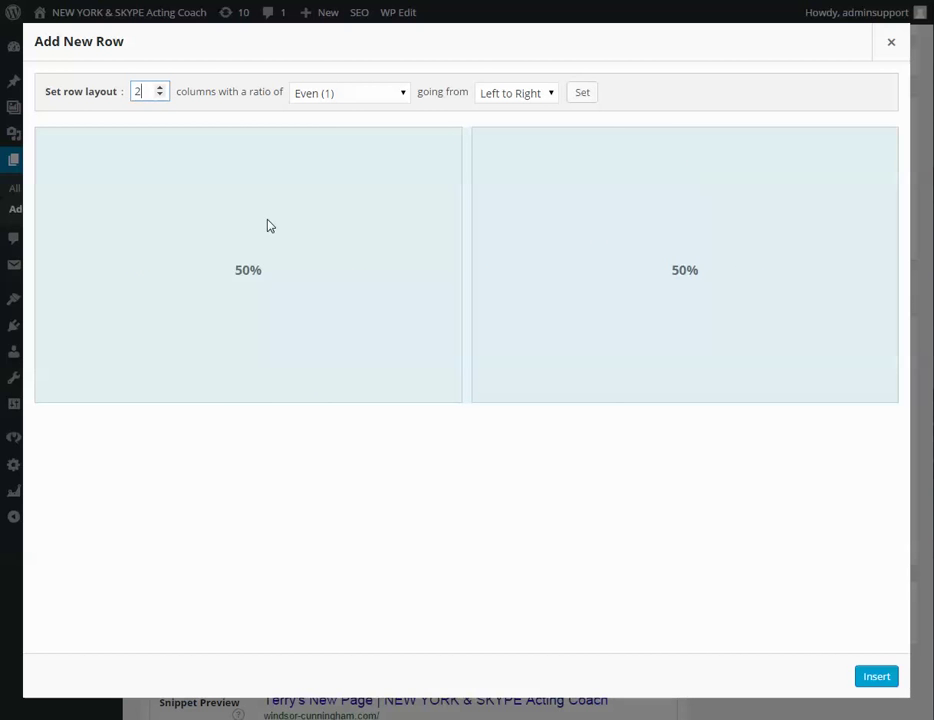
left_click(872, 677)
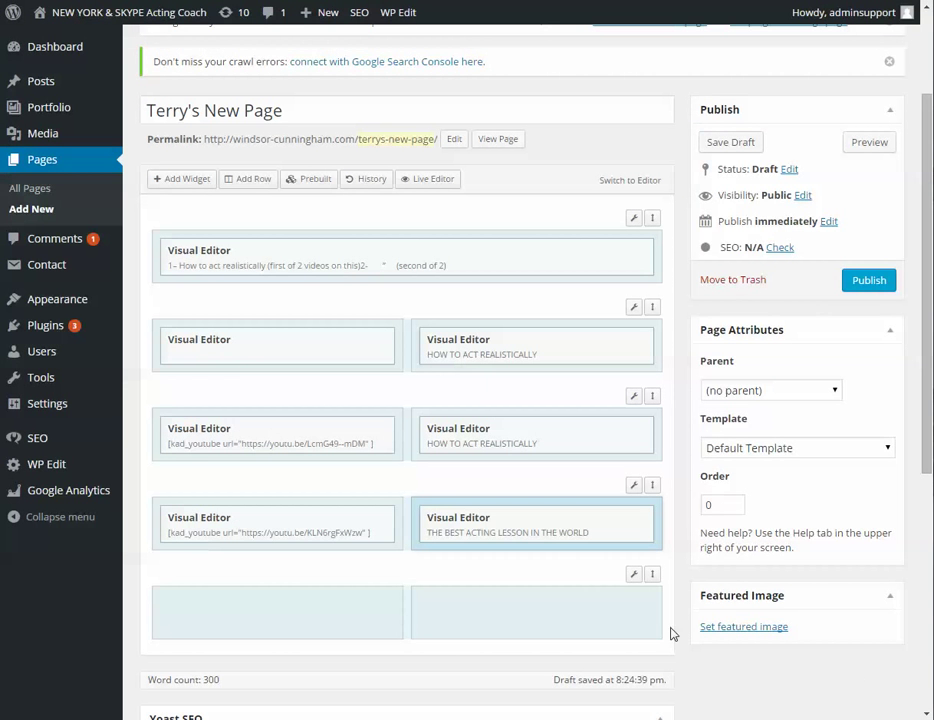
Step: Add a Visual Editor widget to the left column of the new empty row
left_click(421, 622)
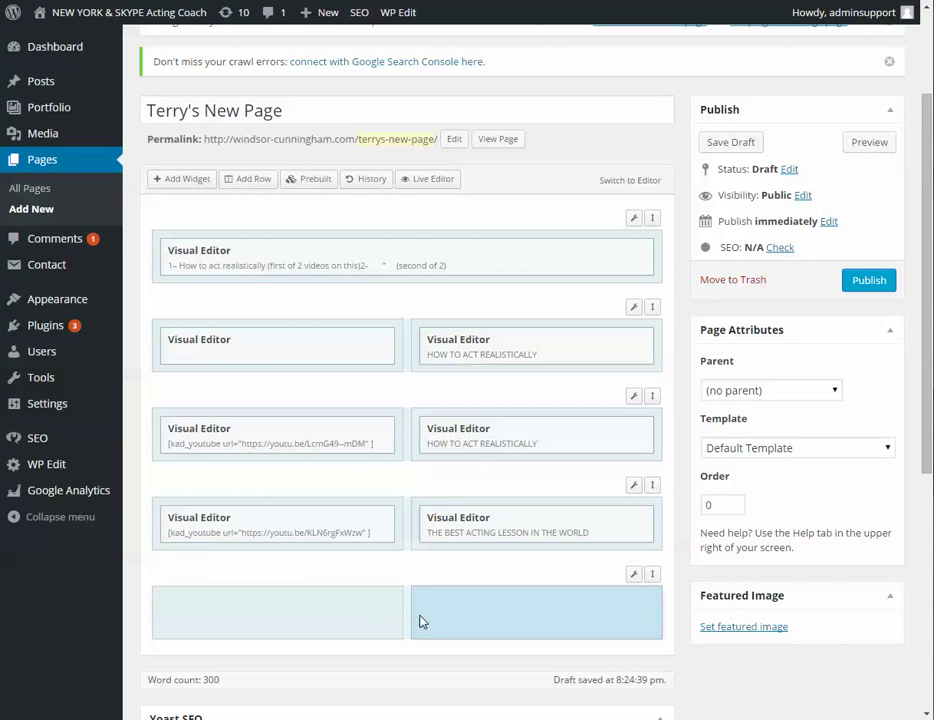
left_click(358, 610)
left_click(440, 608)
left_click(313, 611)
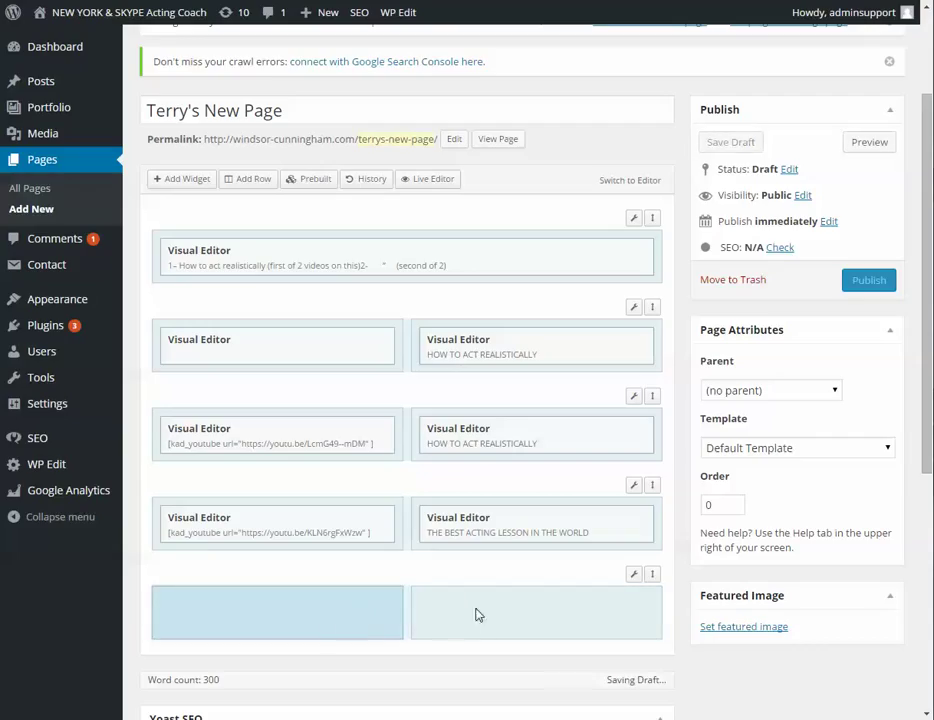
left_click(477, 613)
left_click(335, 615)
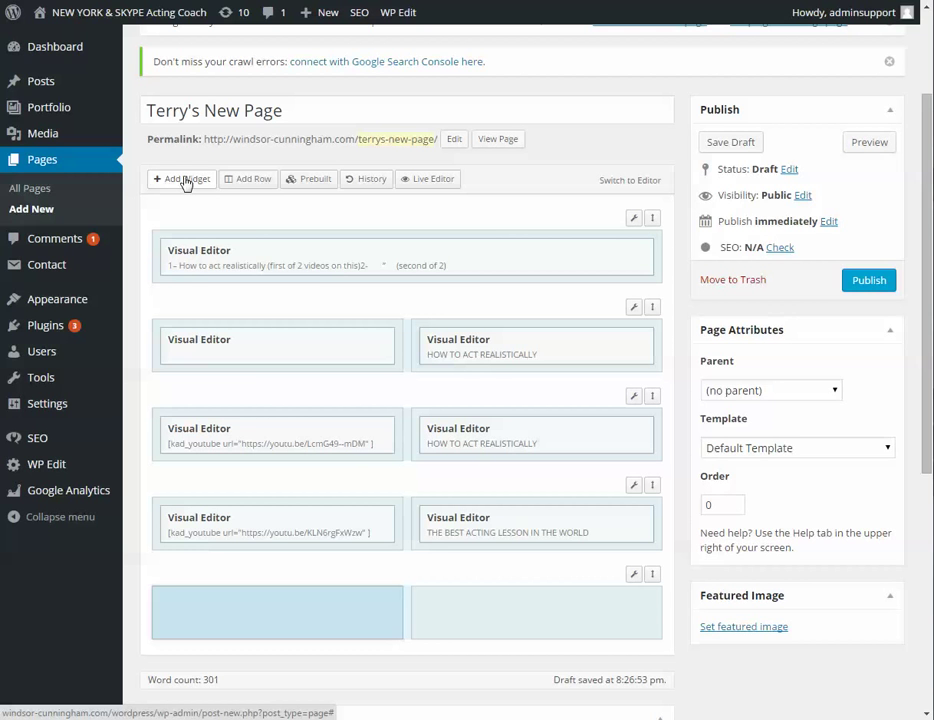
left_click(185, 180)
left_click(323, 557)
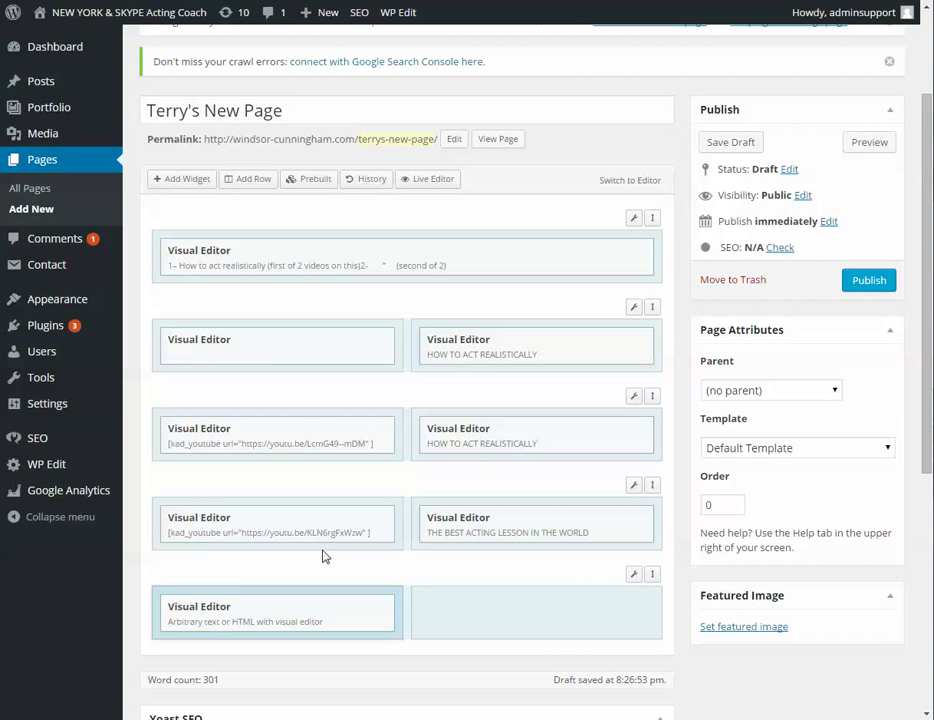
Step: Open the new left-column widget for editing and bring up its YouTube video insertion form
mouse_move(219, 617)
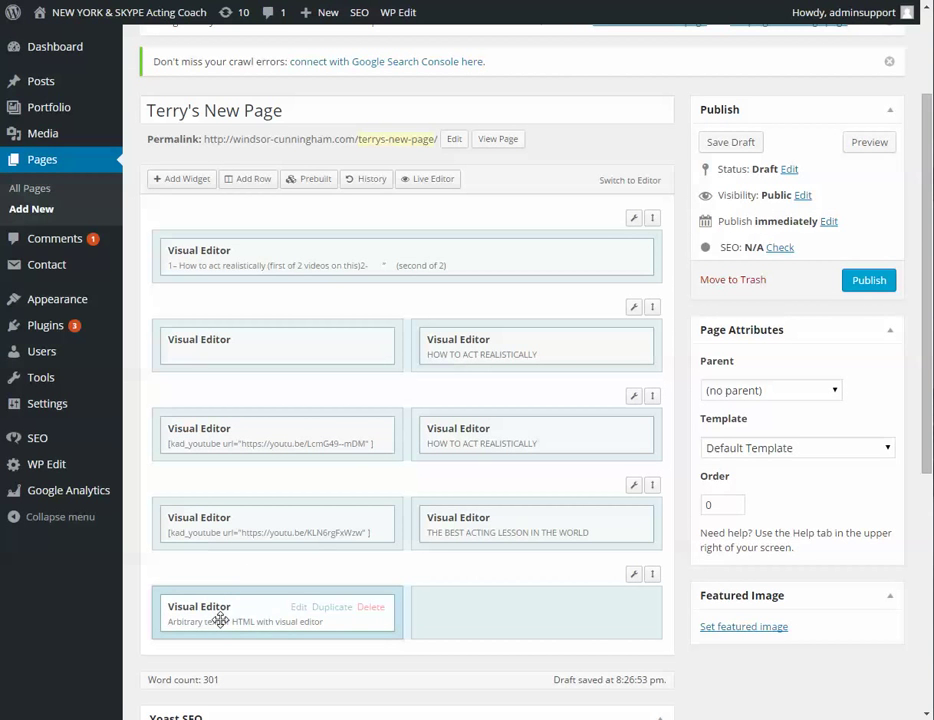
left_click(298, 610)
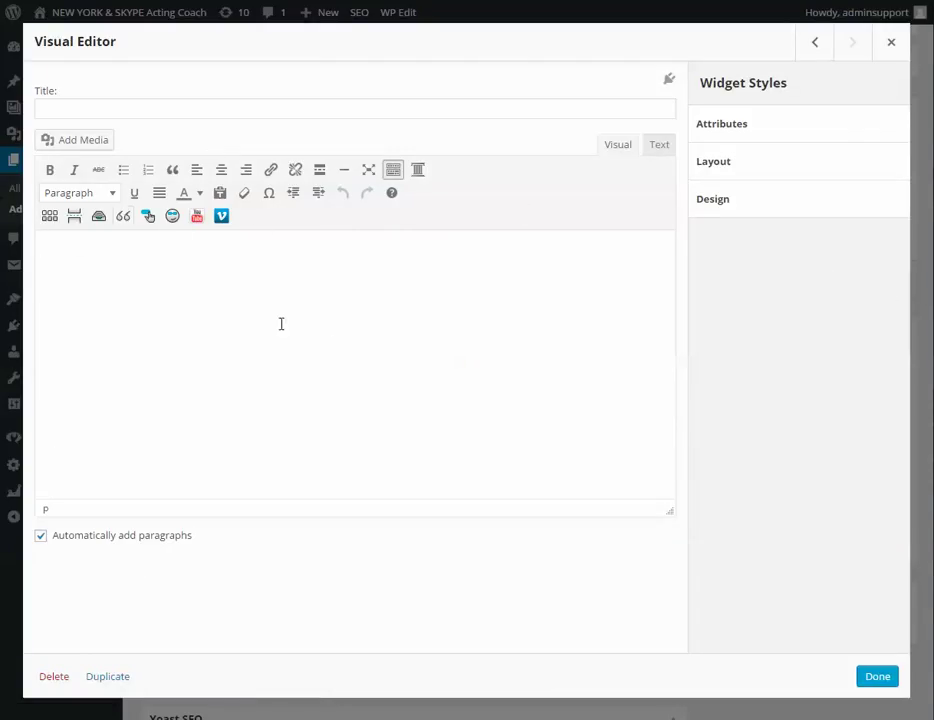
left_click(197, 217)
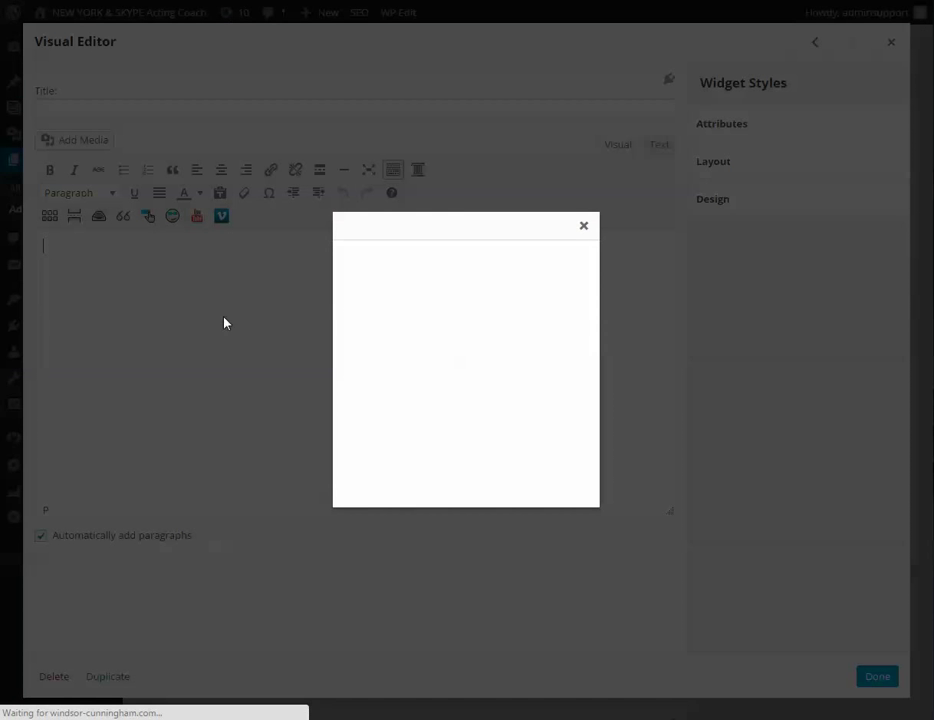
left_click(408, 278)
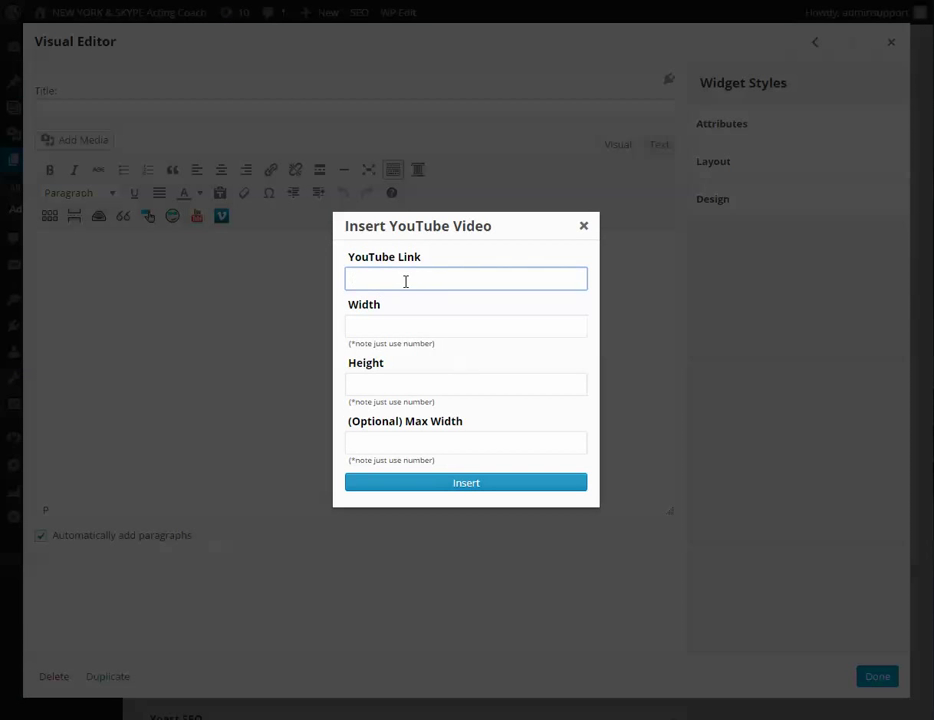
Step: On the existing site page, copy the share link of video 4, the first British accent video
key("ctrl+Tab")
scroll(508, 390, "down", 4)
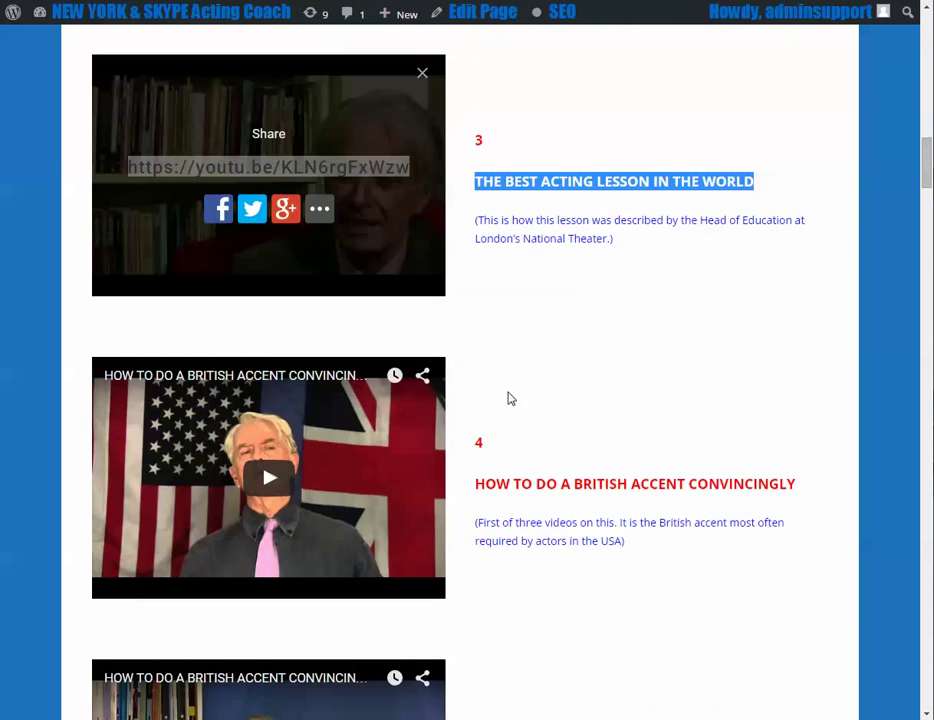
left_click(384, 176)
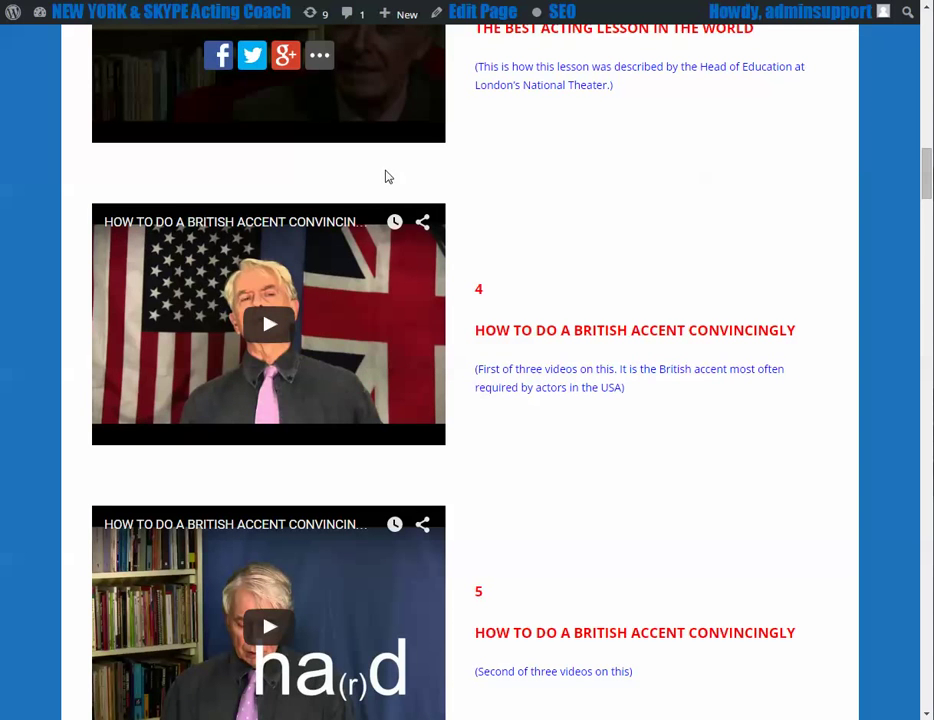
left_click(421, 224)
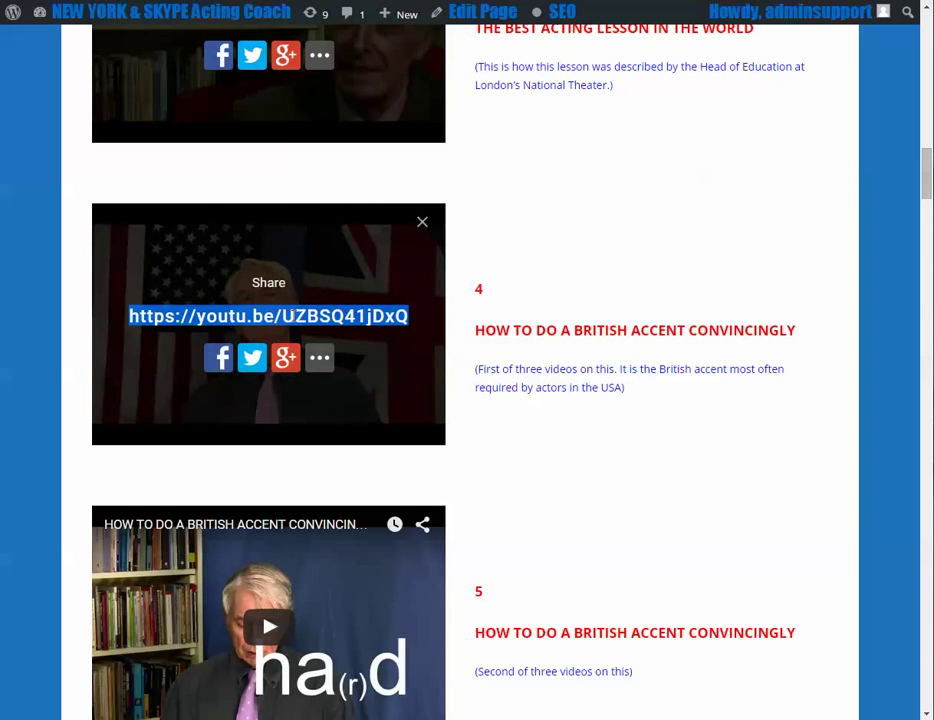
right_click(293, 316)
left_click(329, 327)
key("ctrl+Tab")
right_click(383, 278)
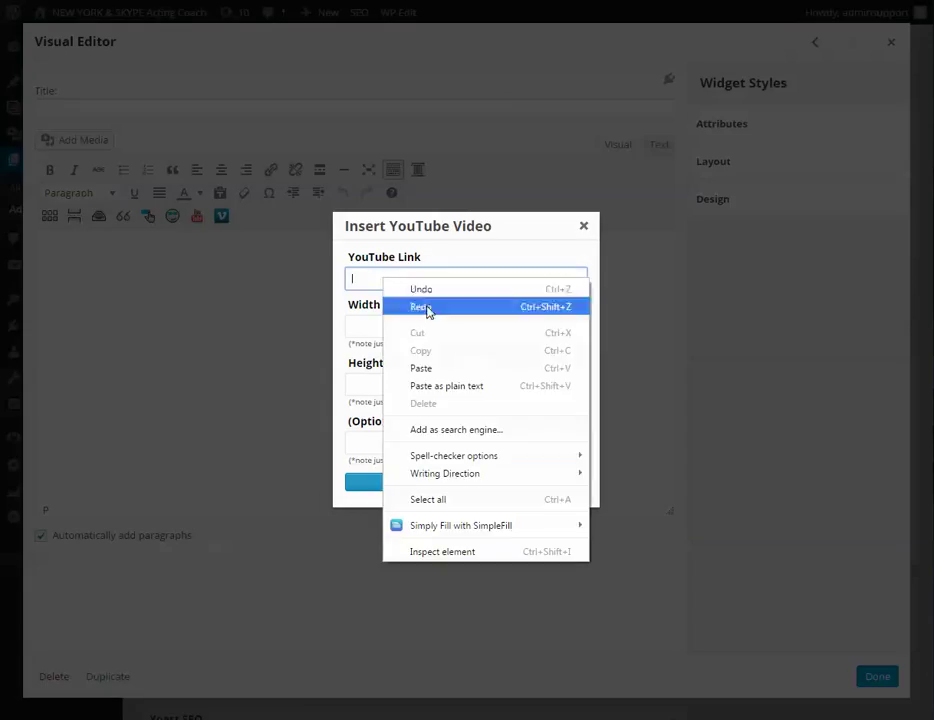
left_click(442, 365)
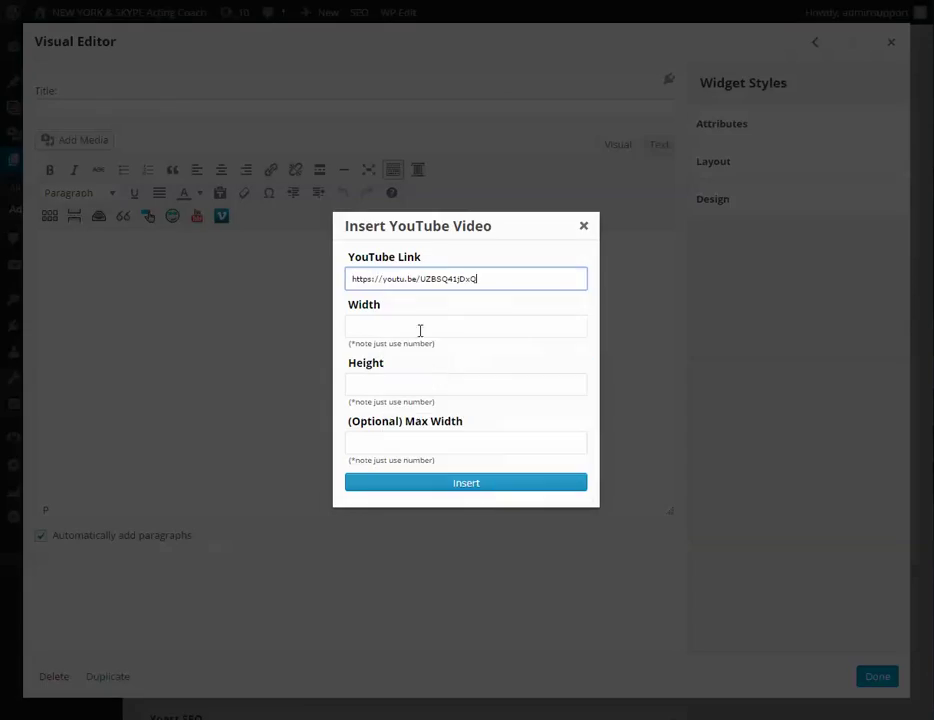
left_click(409, 484)
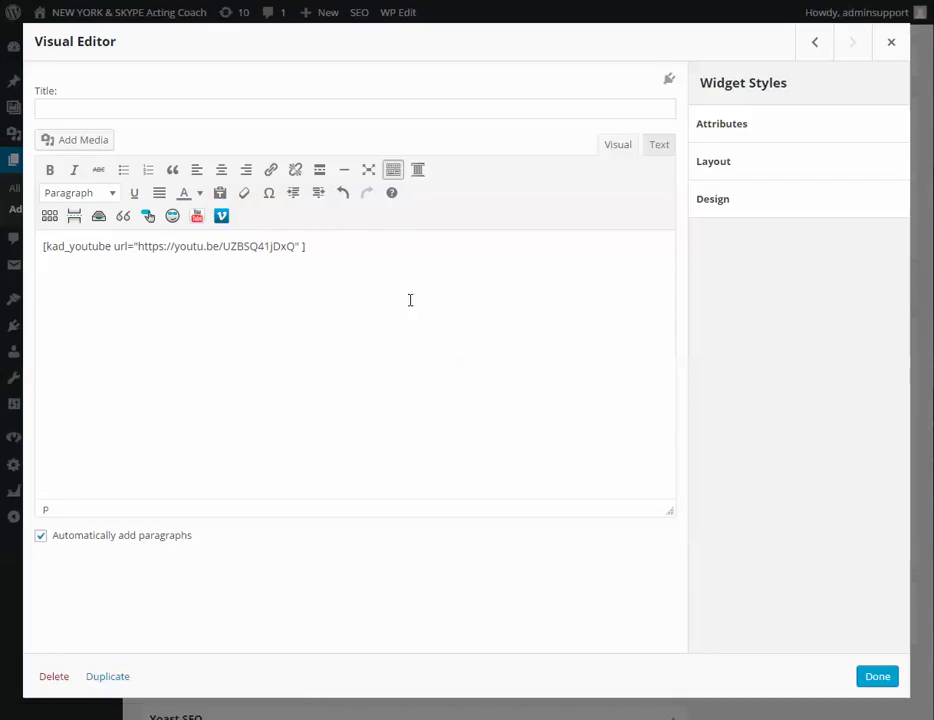
left_click(875, 680)
Step: Add a Visual Editor widget to the right column of the last row
left_click(490, 617)
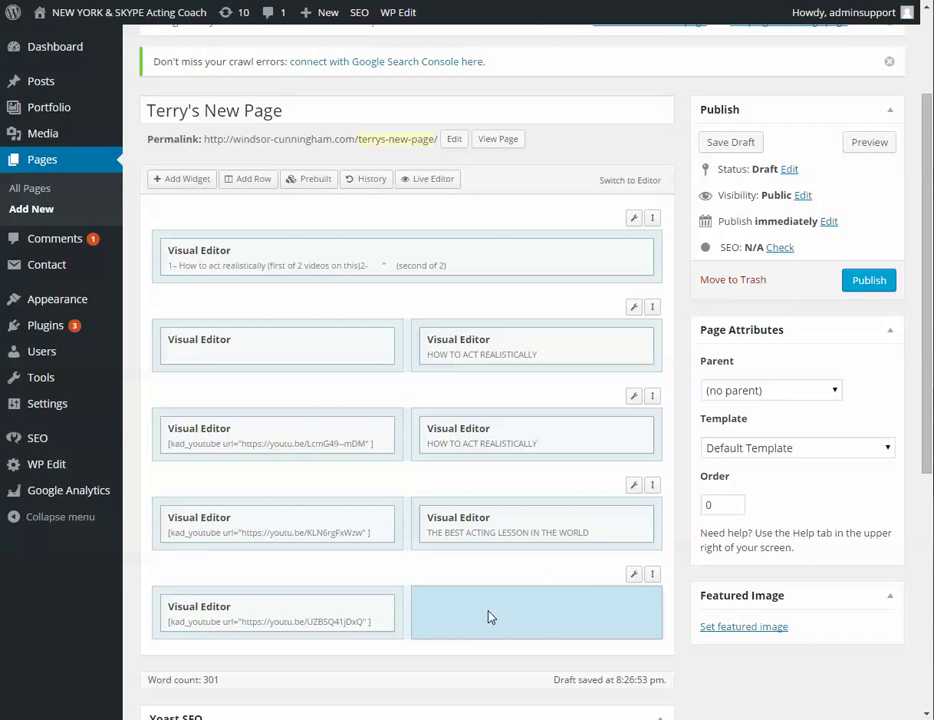
left_click(180, 180)
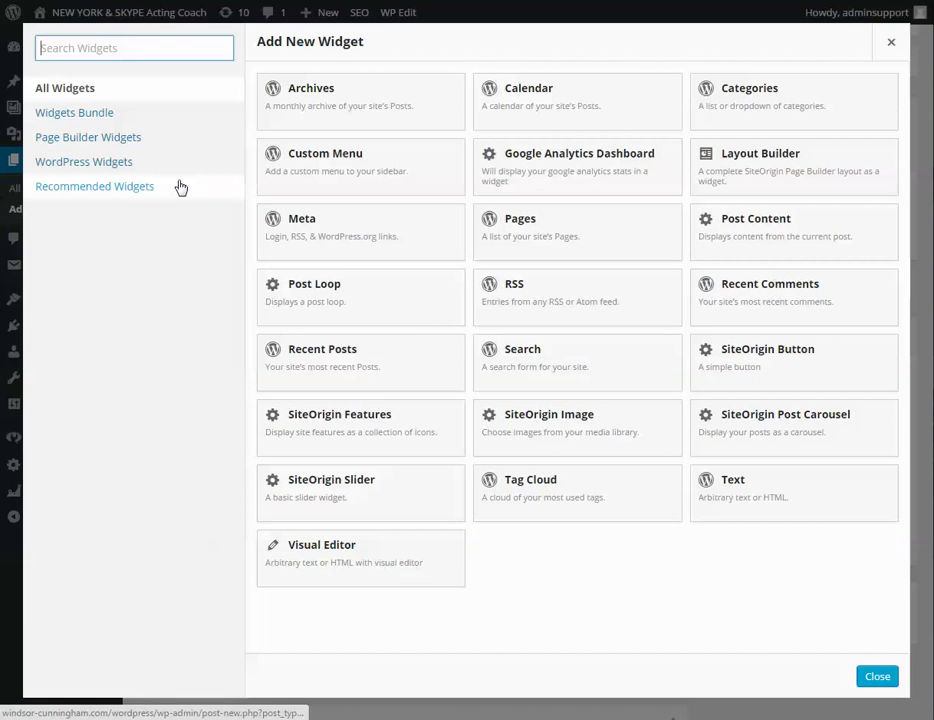
left_click(334, 574)
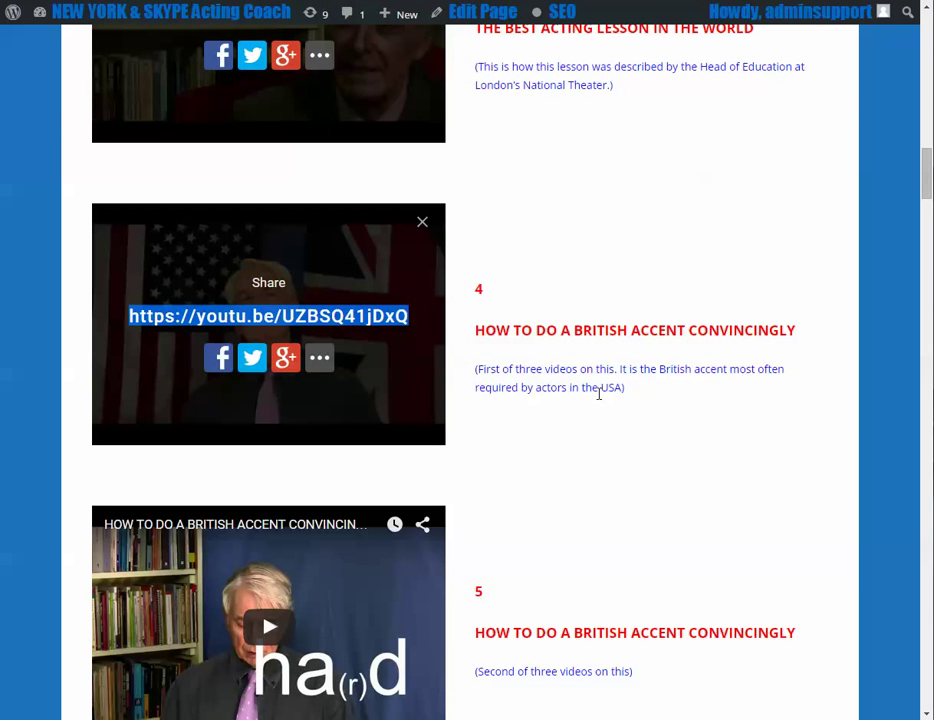
Step: Copy video 4's bracketed description from the existing page into the body of the new right-column widget
left_click_drag(632, 394, 479, 370)
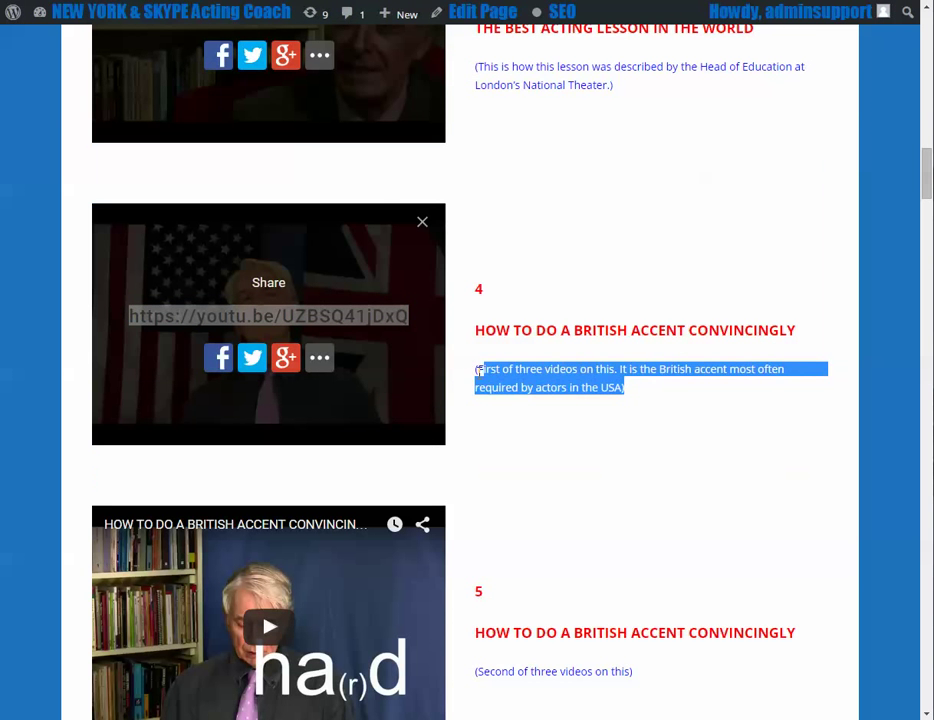
right_click(489, 369)
left_click(515, 382)
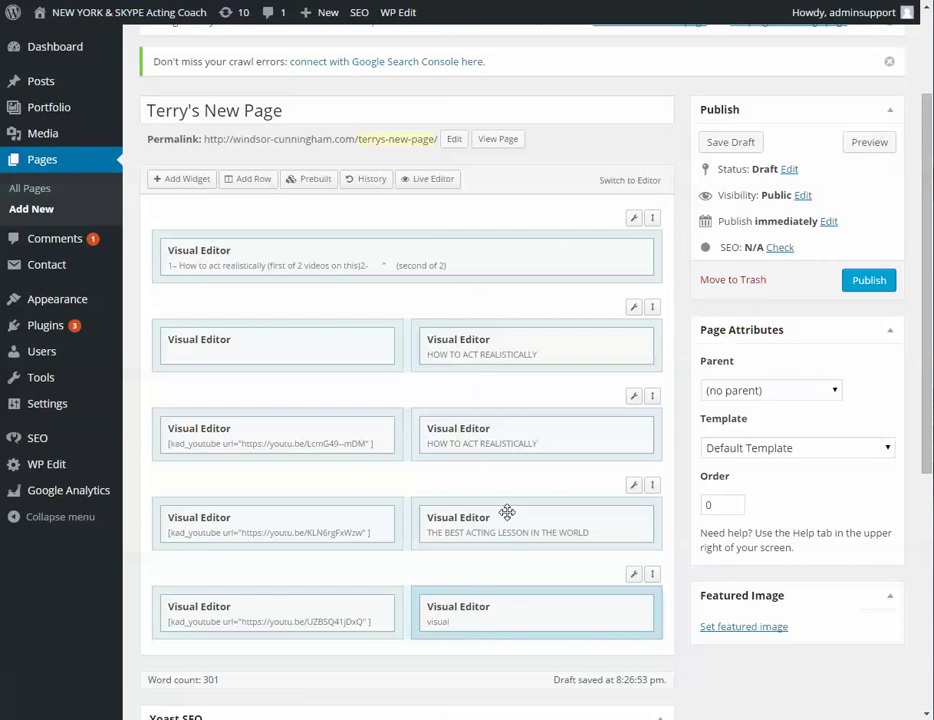
left_click(557, 609)
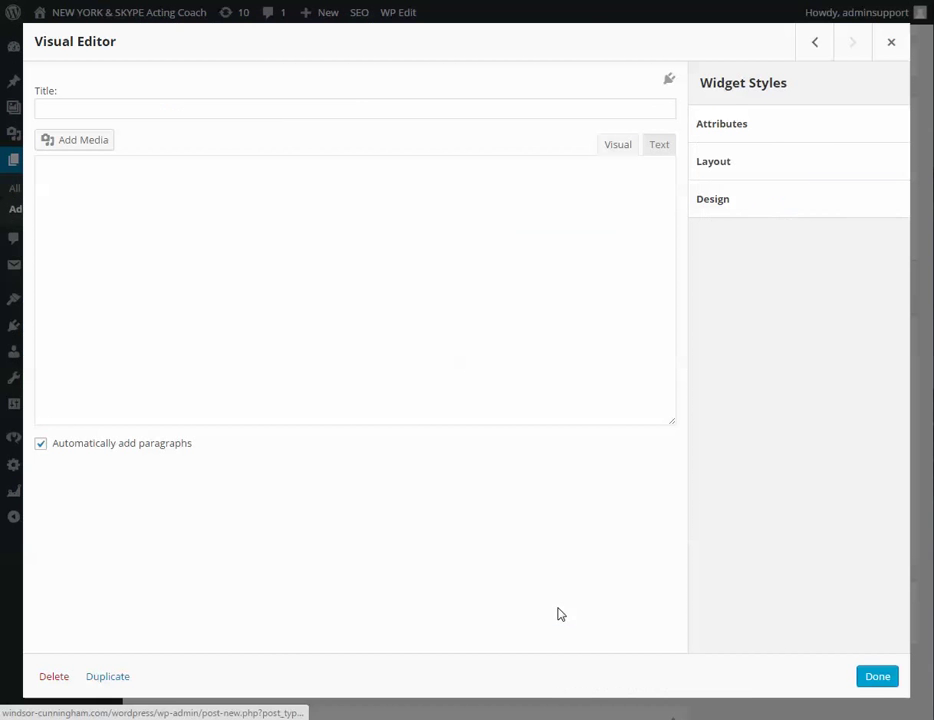
left_click(429, 294)
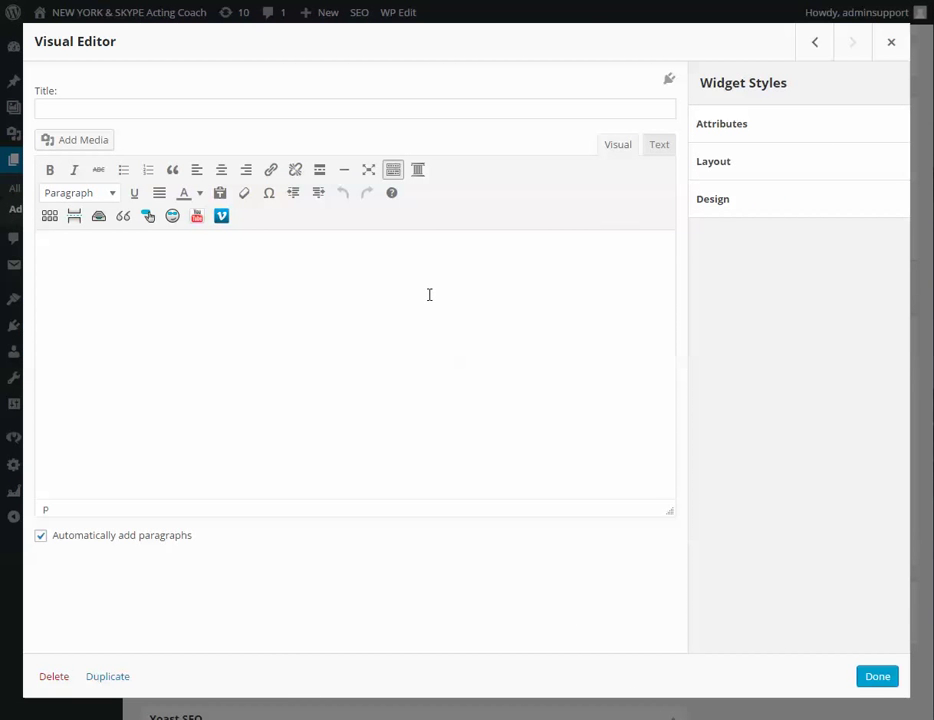
key("ctrl+v")
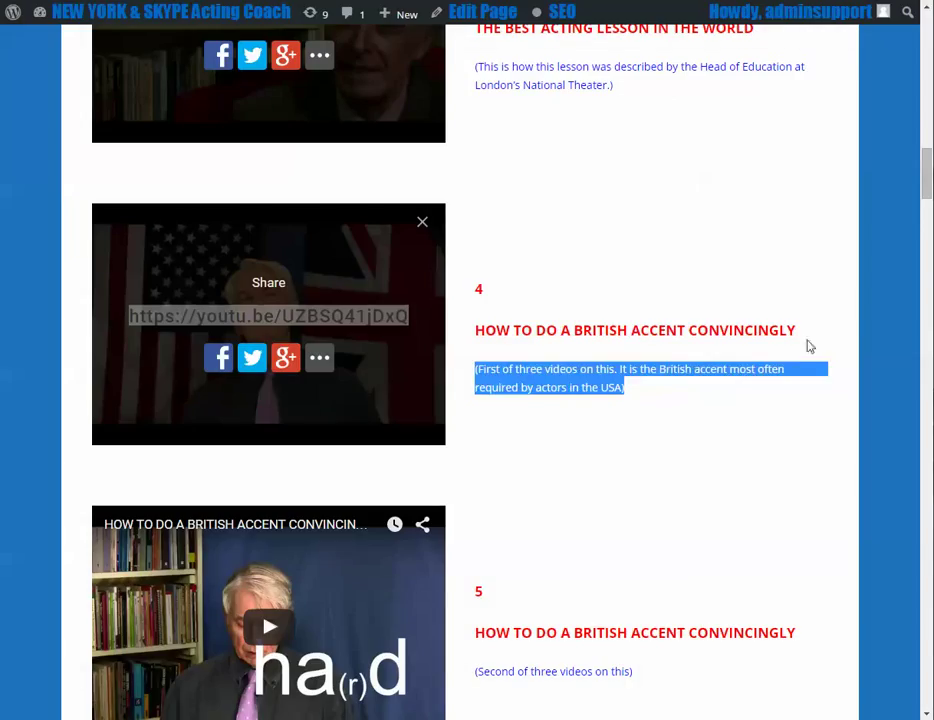
Step: Copy video 4's heading from the existing page and set the widget title to "HOW TO DO A BRITISH ACCENT CONVINCINGLY"
left_click_drag(805, 333, 479, 326)
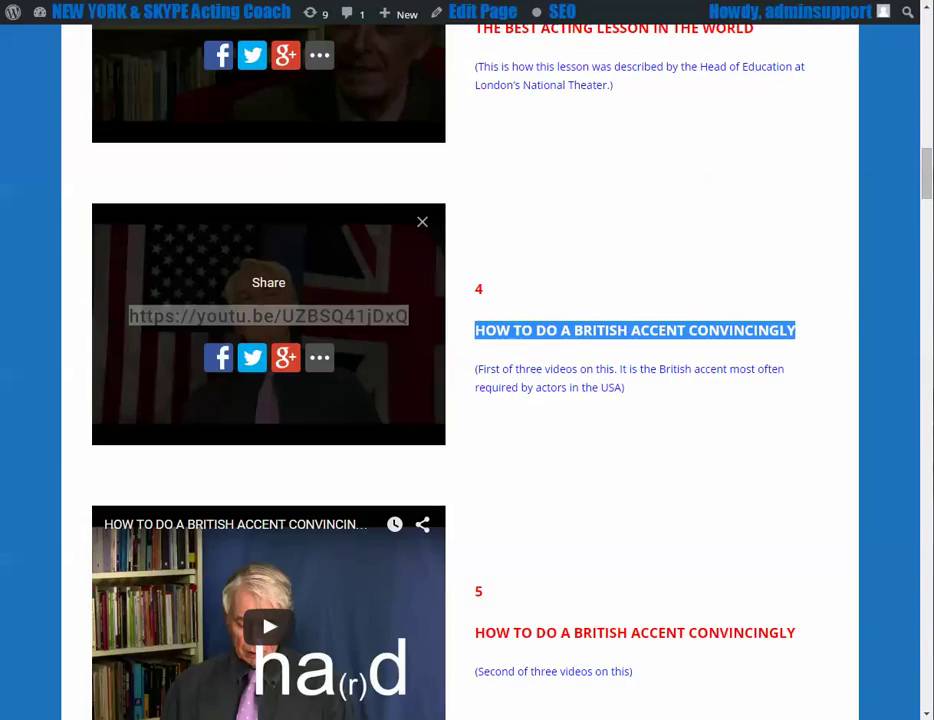
right_click(557, 333)
left_click(575, 343)
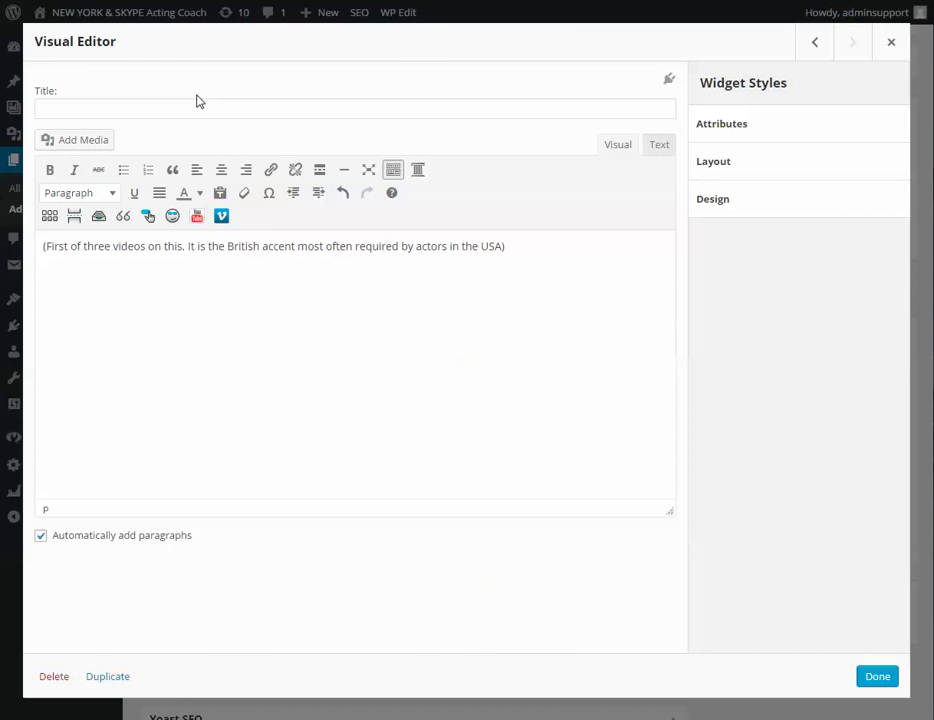
left_click(129, 106)
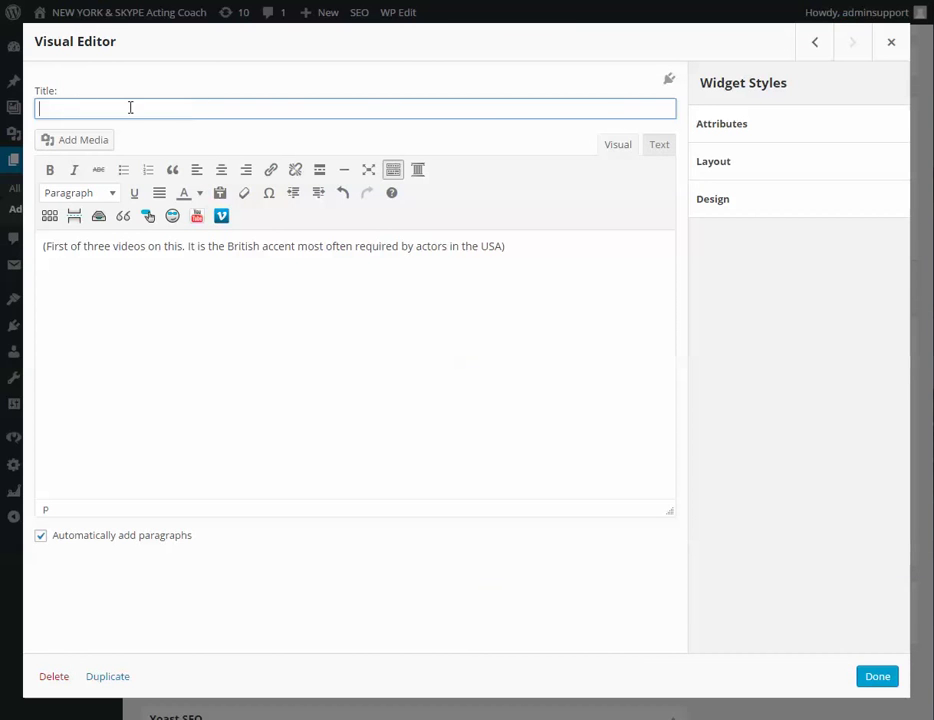
right_click(60, 106)
left_click(121, 197)
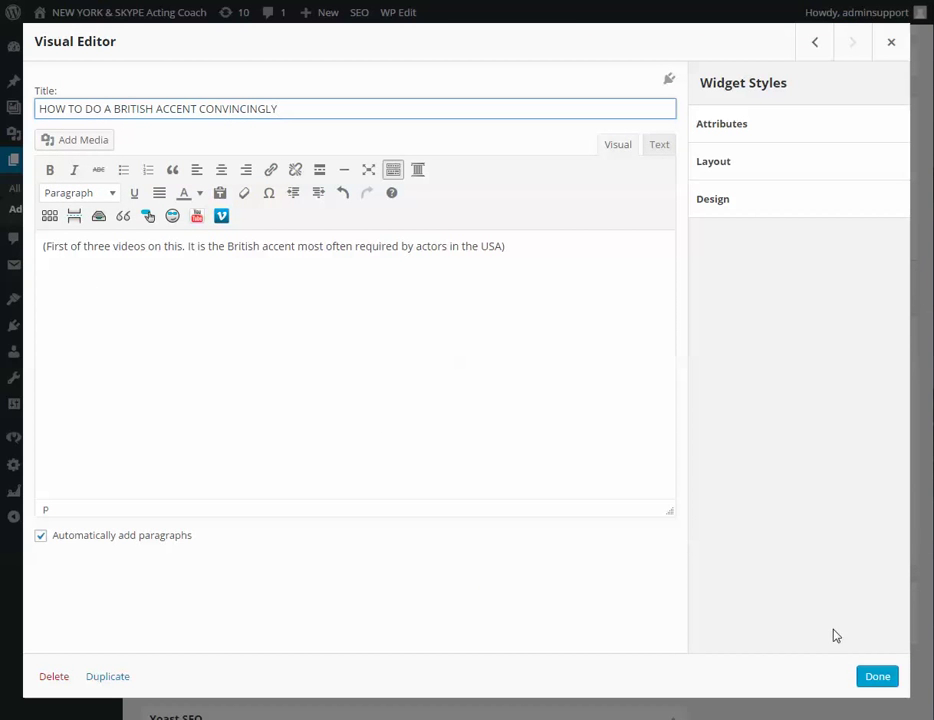
Step: Finish editing the British accent widget and preview the page to check the video rows
left_click(876, 675)
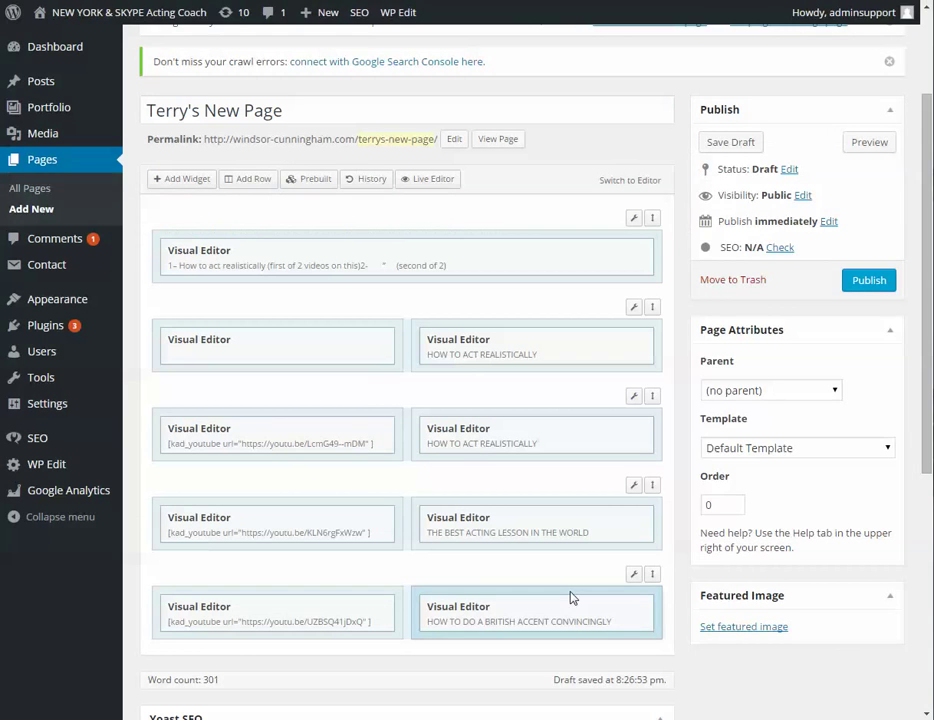
left_click(869, 142)
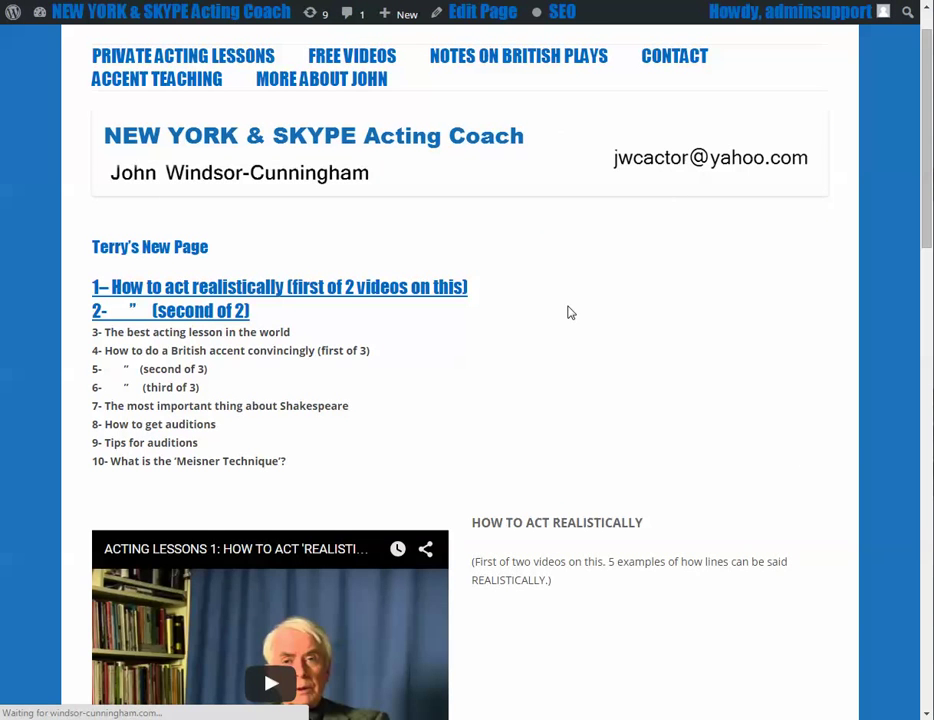
scroll(554, 313, "down", 2)
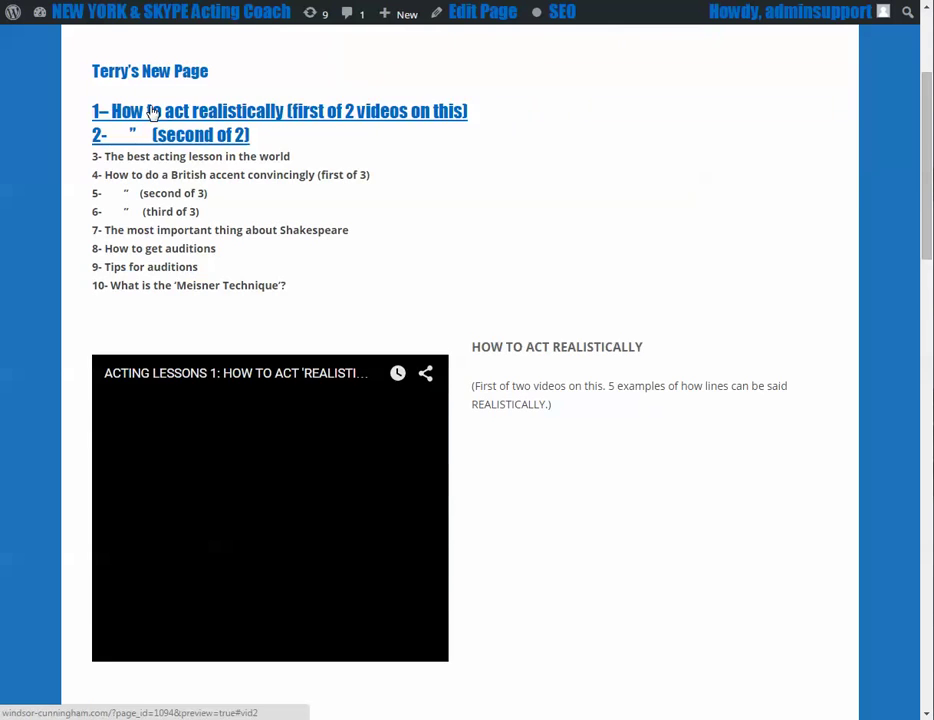
scroll(417, 194, "down", 1)
scroll(417, 194, "down", 12)
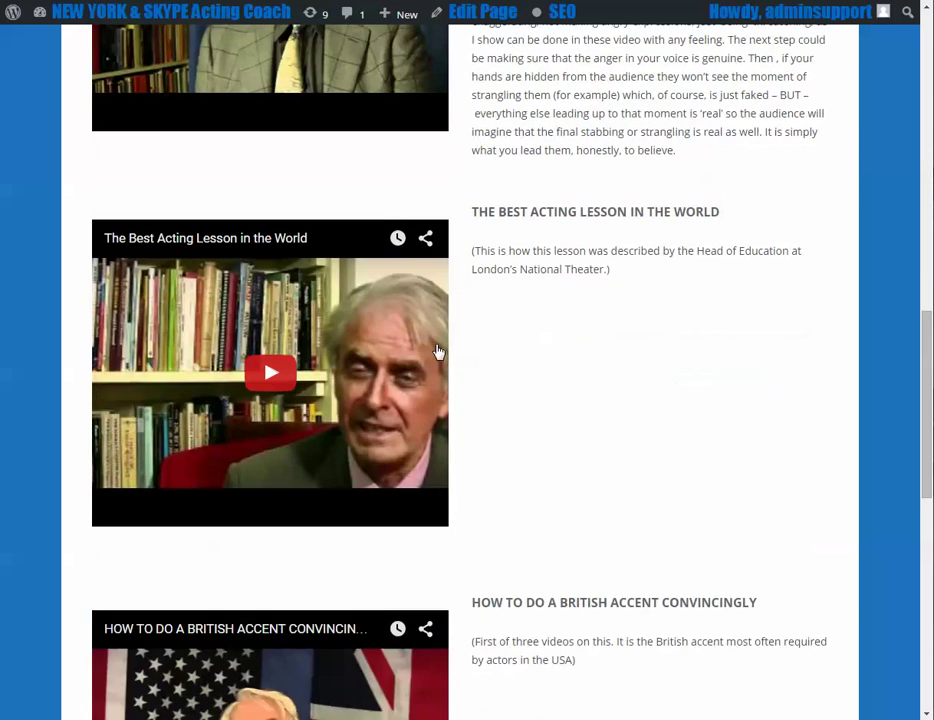
scroll(519, 369, "up", 10)
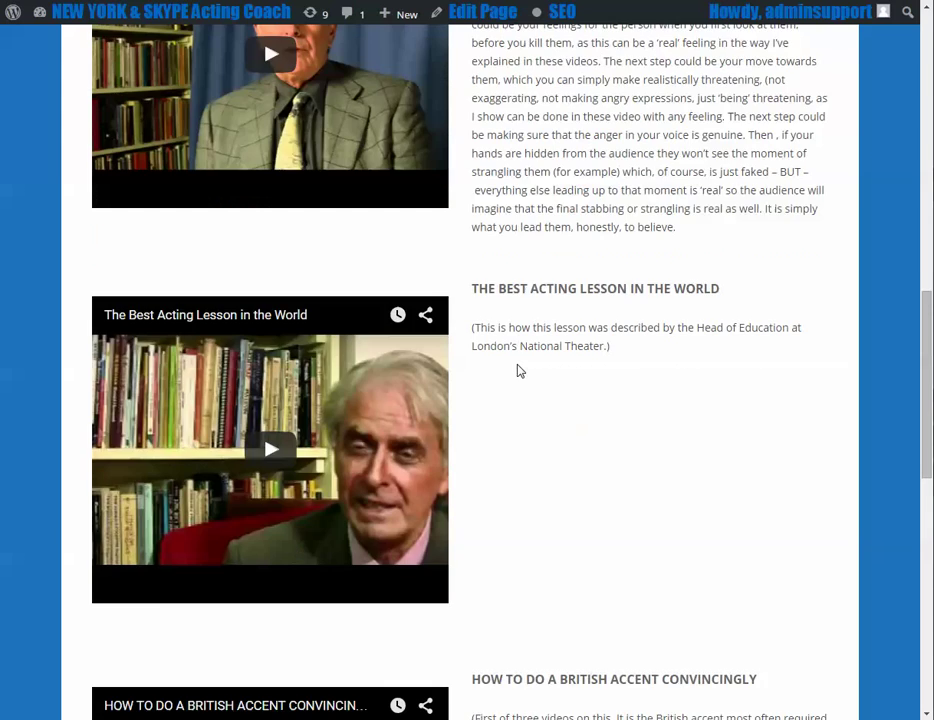
scroll(518, 373, "up", 5)
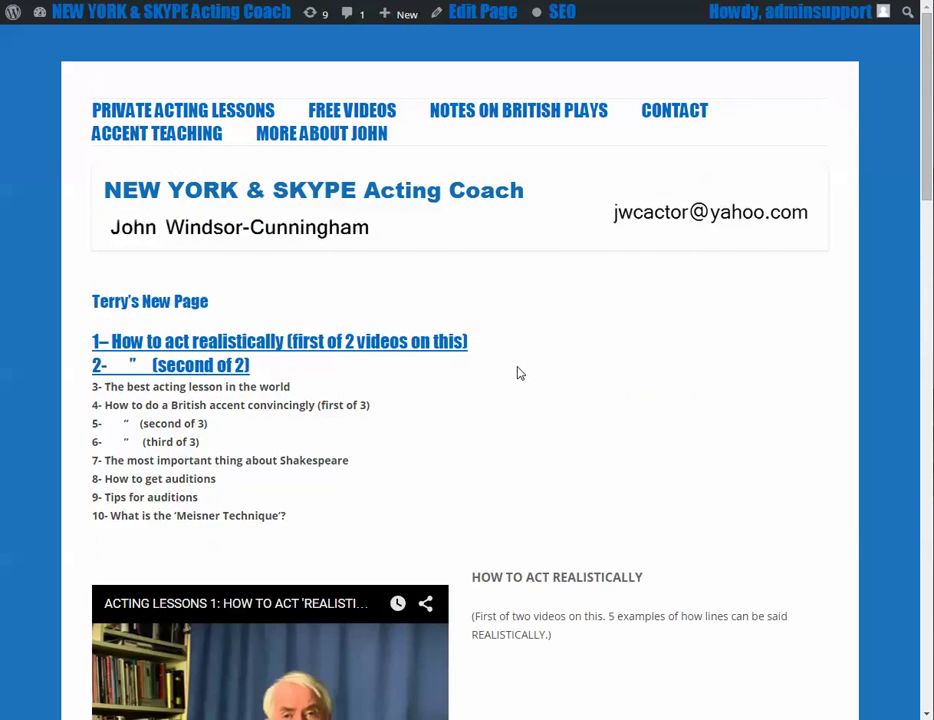
Step: Test the second video's index link in the preview and return to the page editor
left_click(142, 369)
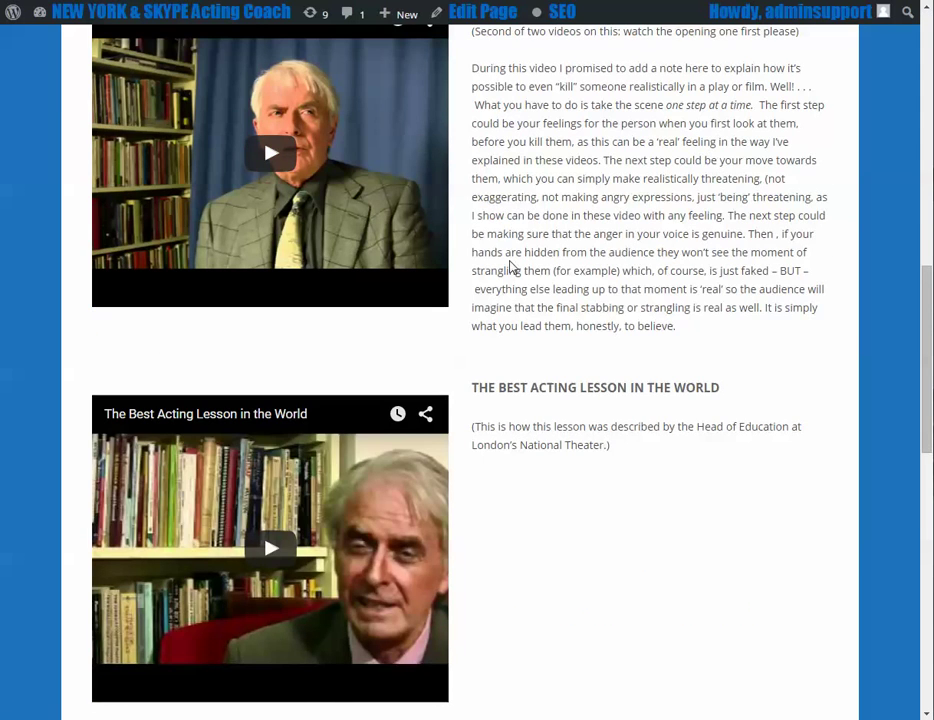
scroll(519, 281, "up", 10)
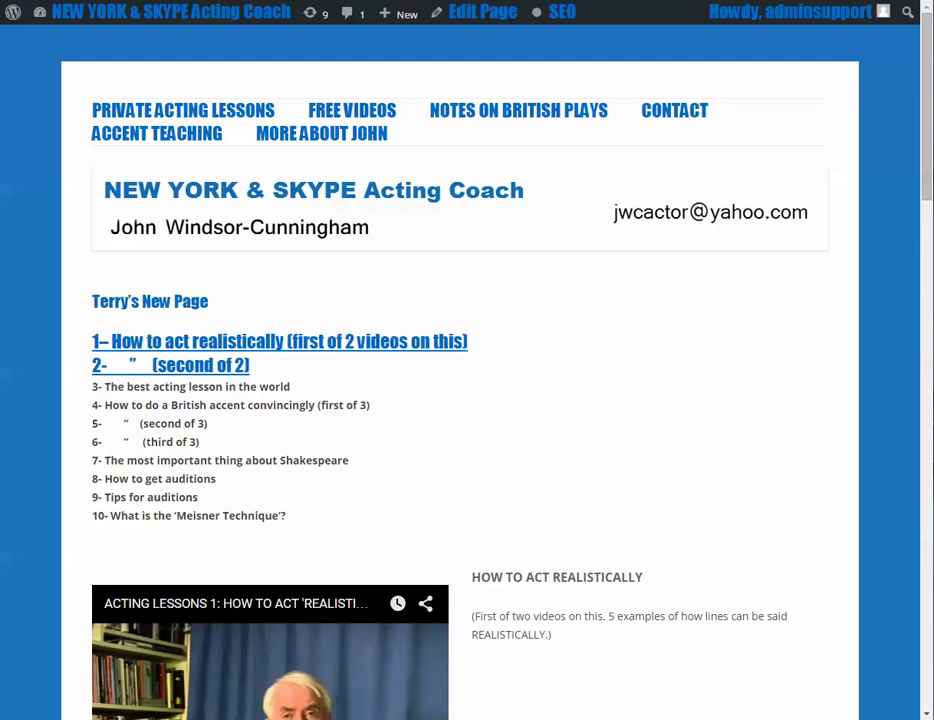
key("ctrl+Tab")
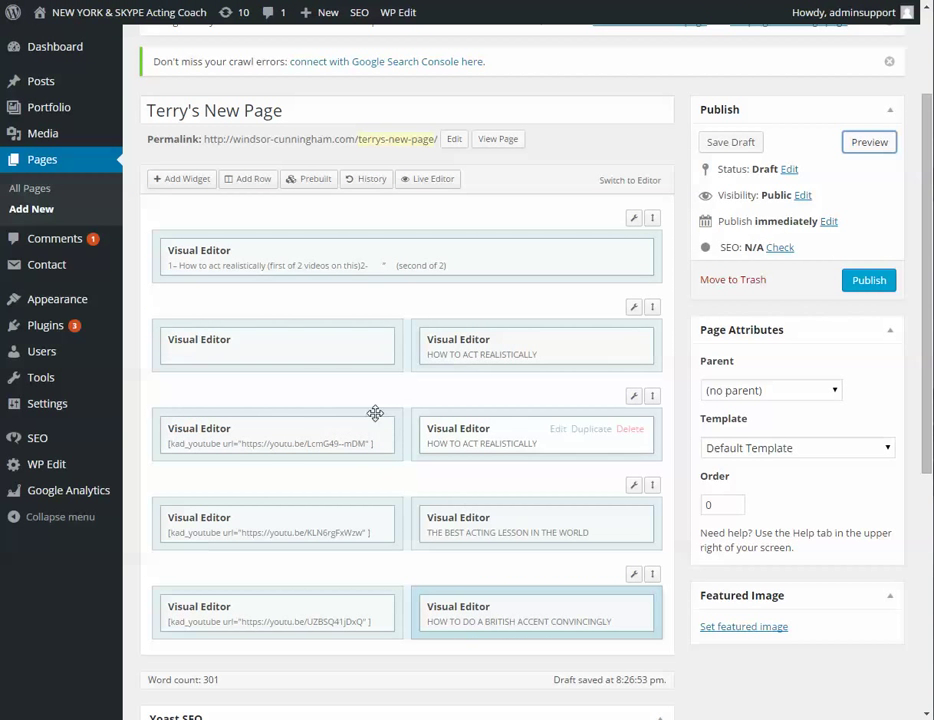
Step: In the first video's widget, move the opening tag <a name="vid1"> from the title to the start of the body code
mouse_move(306, 344)
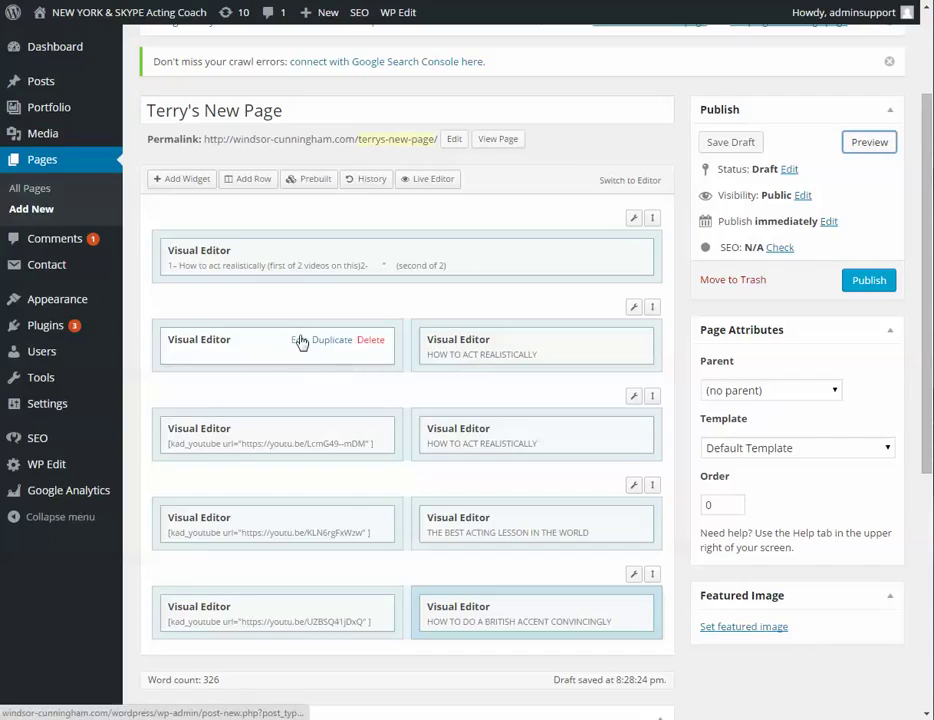
left_click(298, 341)
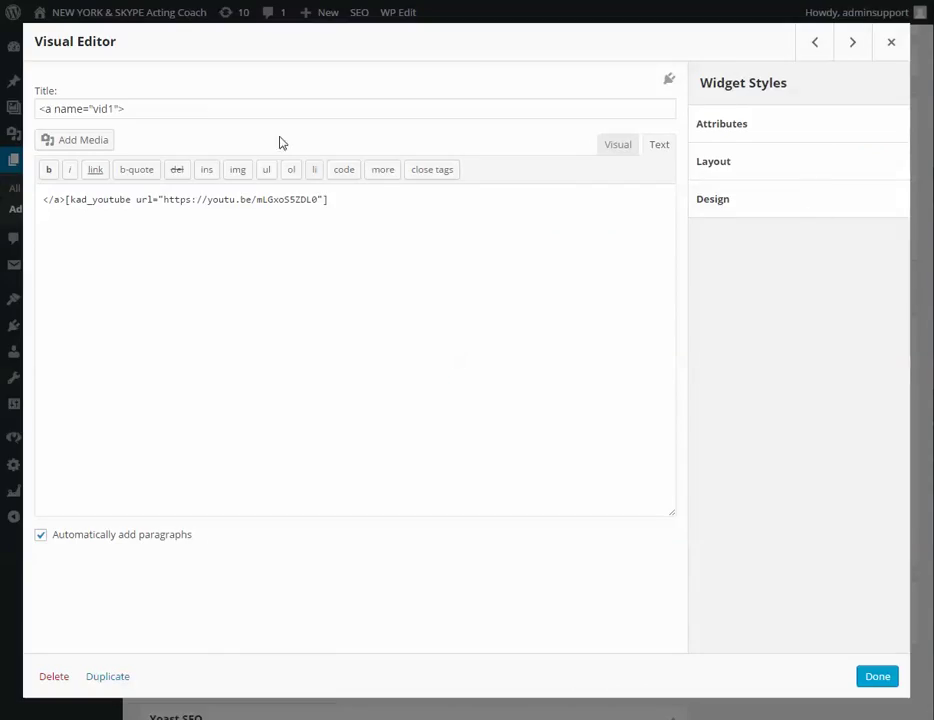
left_click_drag(125, 109, 40, 106)
key("ctrl+x")
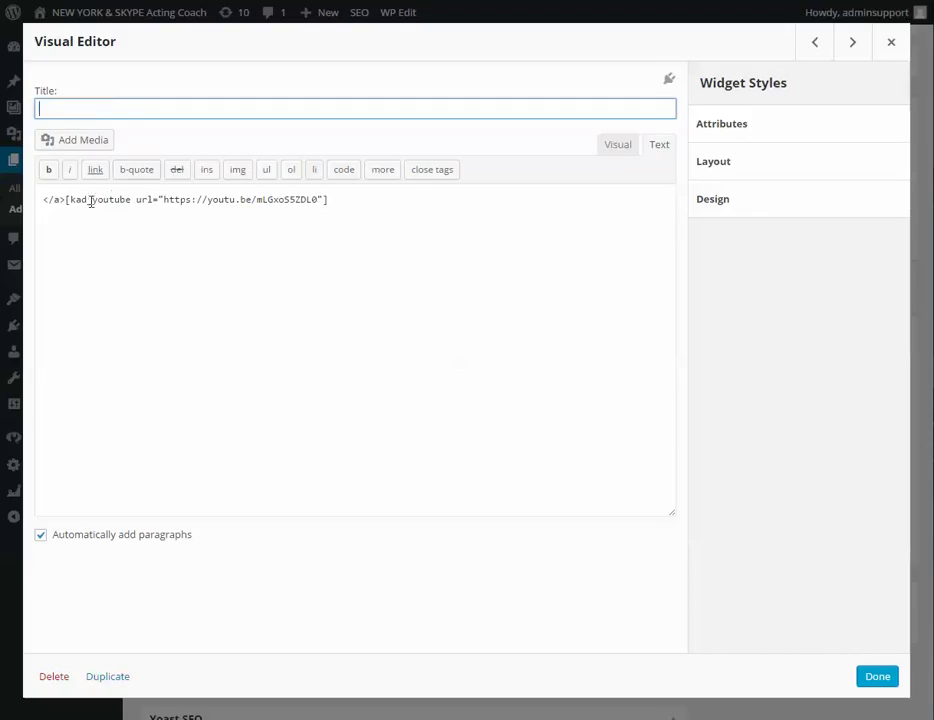
left_click(43, 199)
key("ctrl+v")
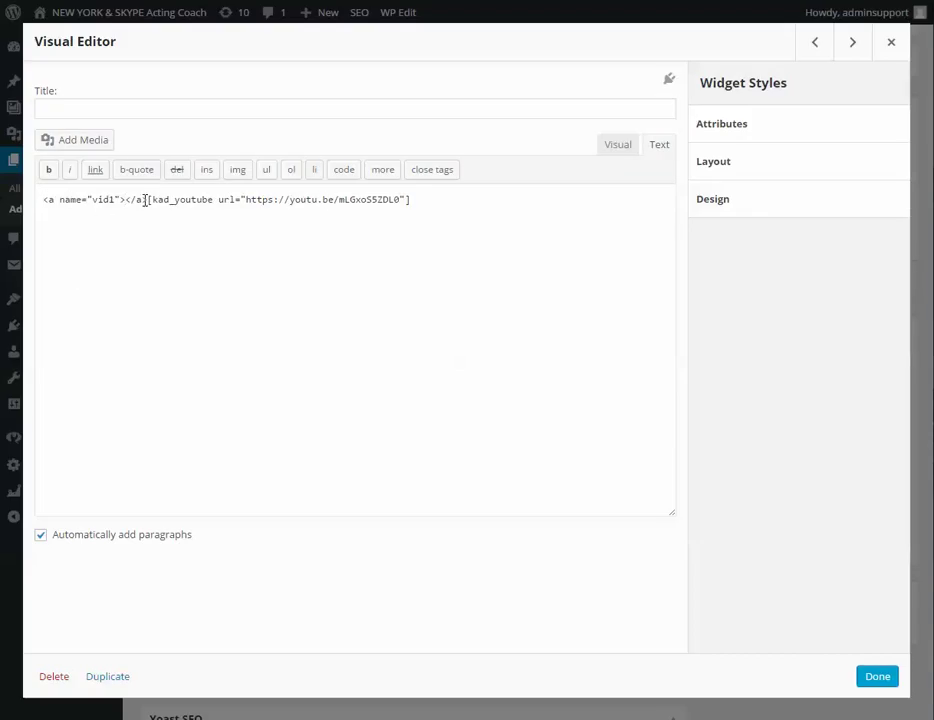
Step: Check the anchor in visual and code view, copy the full tag <a name="vid1"></a>, and finish editing the widget
left_click_drag(147, 200, 34, 204)
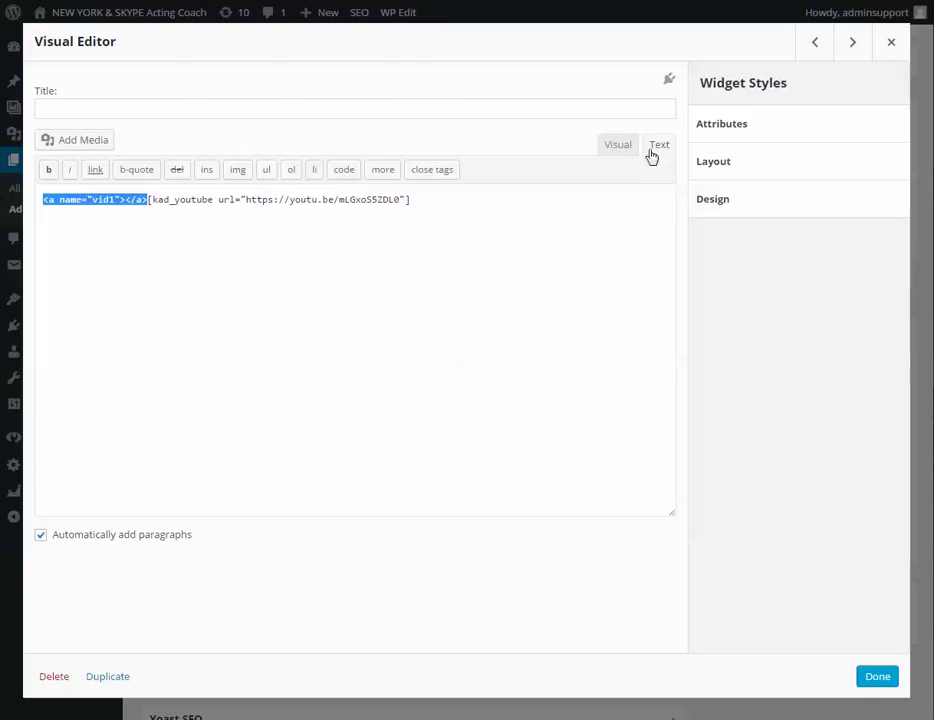
left_click(618, 144)
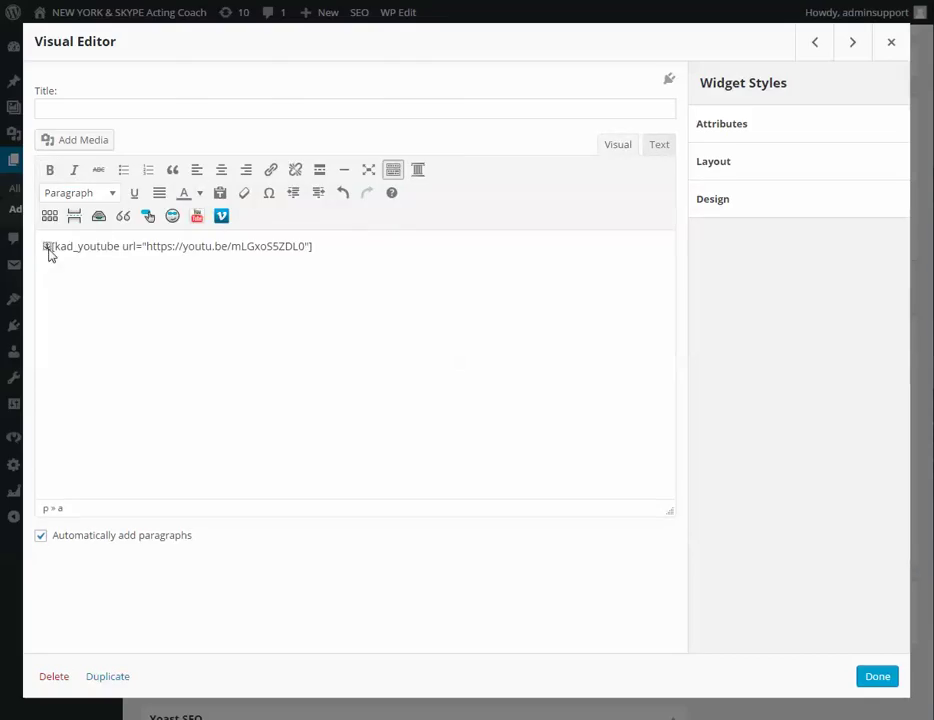
left_click(659, 144)
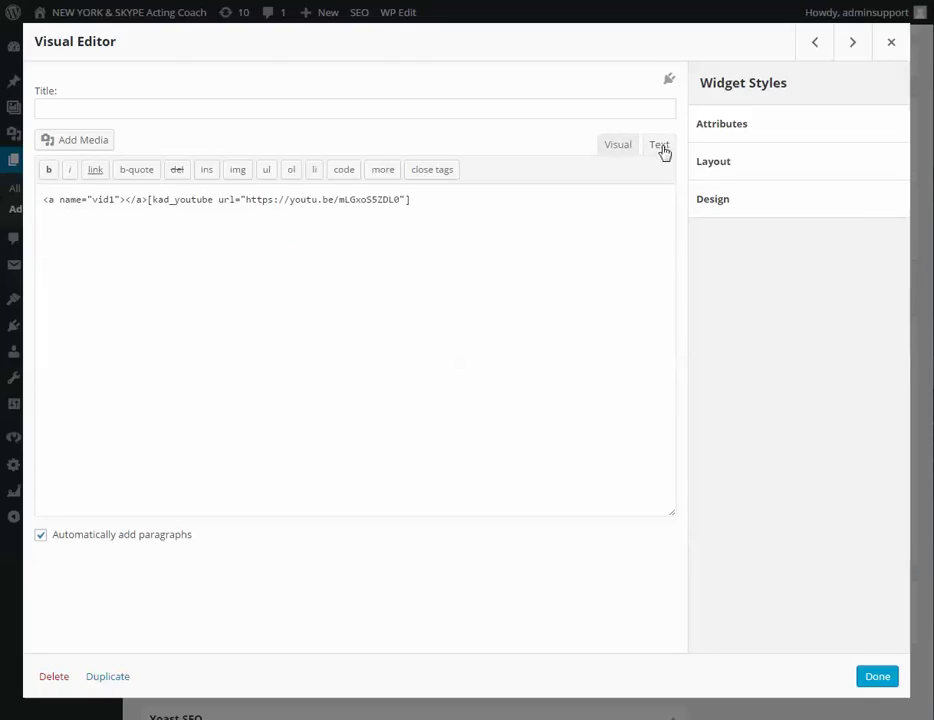
left_click_drag(44, 199, 147, 200)
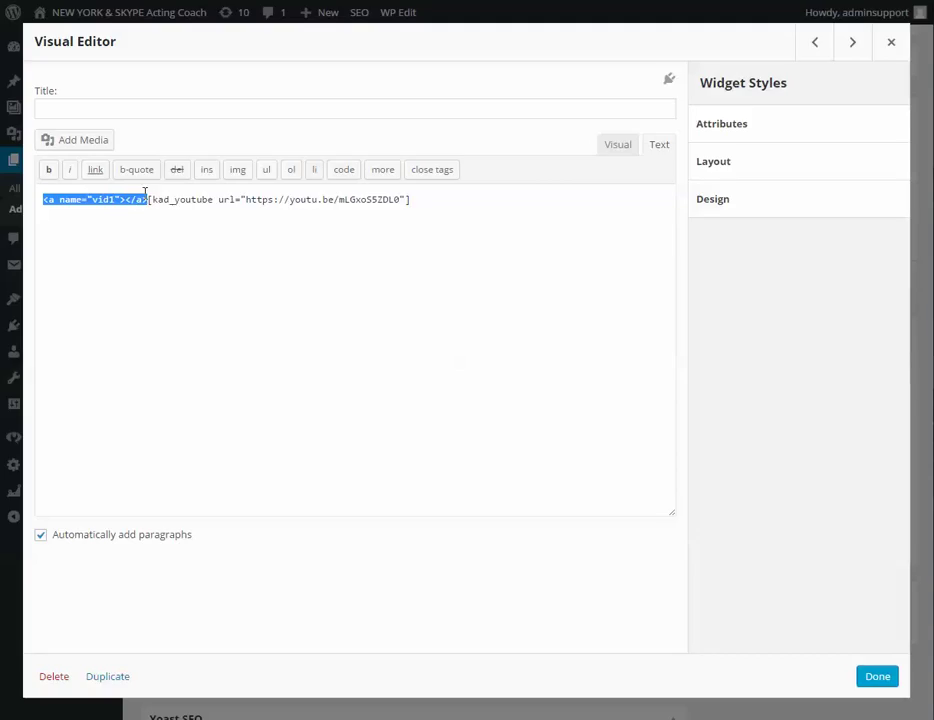
right_click(131, 202)
left_click(184, 272)
left_click(876, 675)
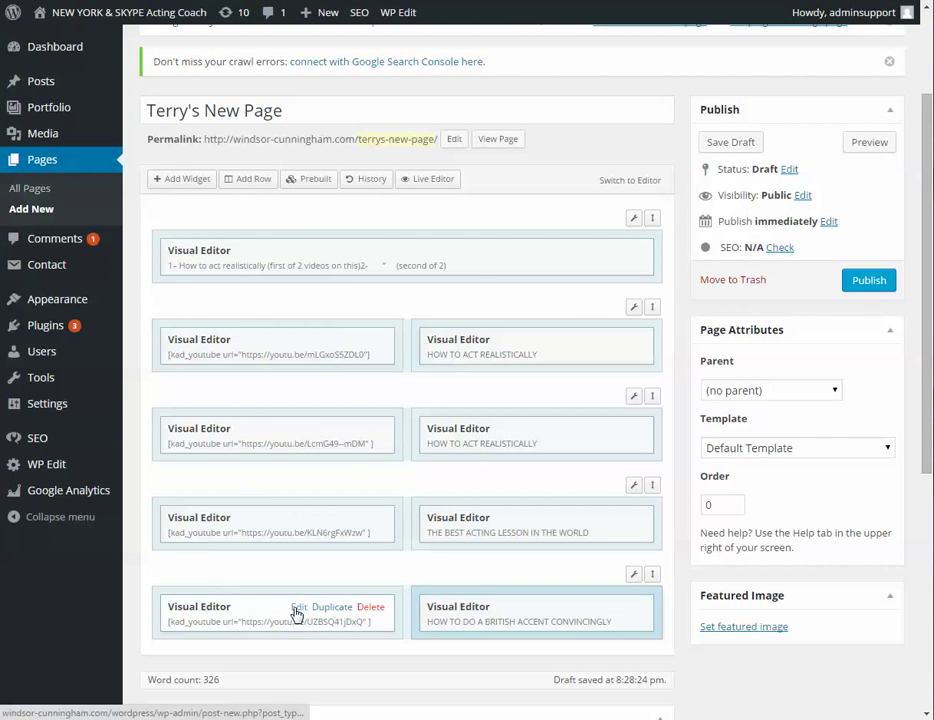
Step: Paste the anchor tag before the YouTube shortcode in video 4's widget code and rename it vid4
left_click(298, 607)
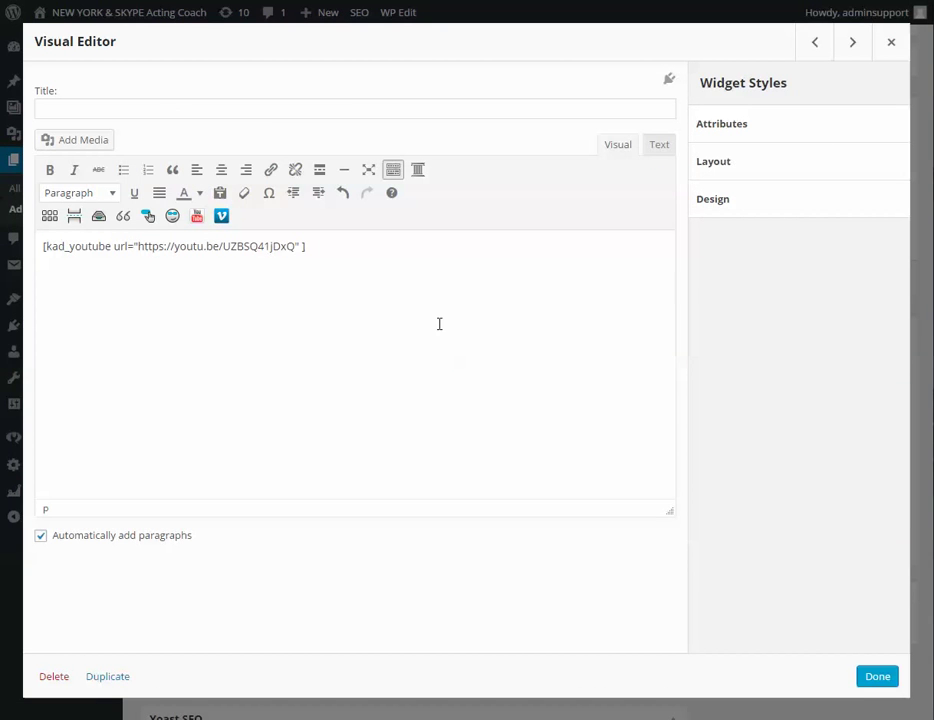
left_click(660, 145)
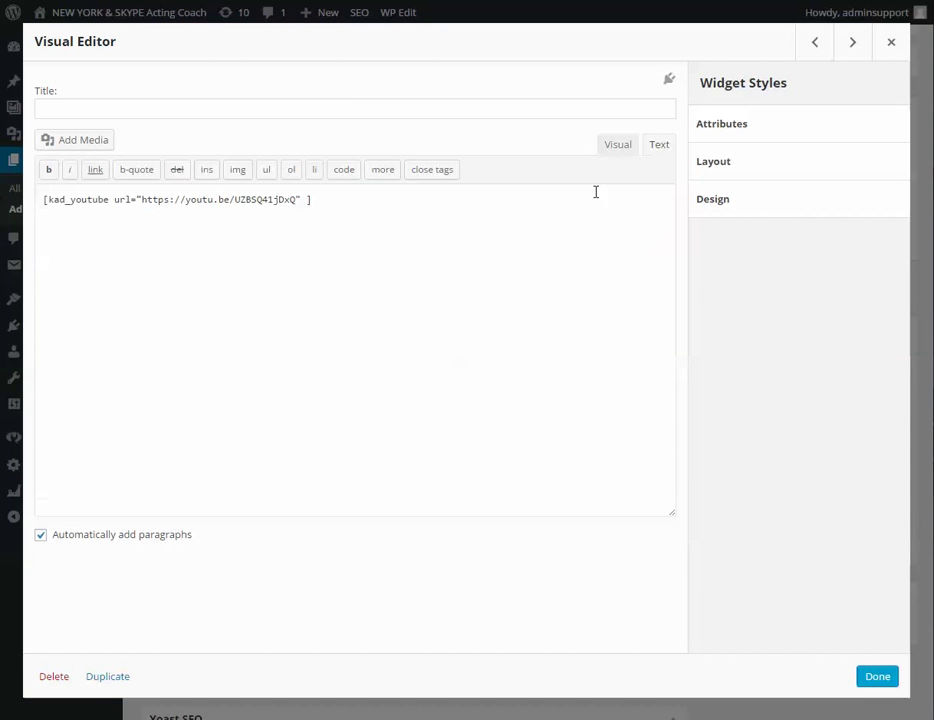
right_click(43, 201)
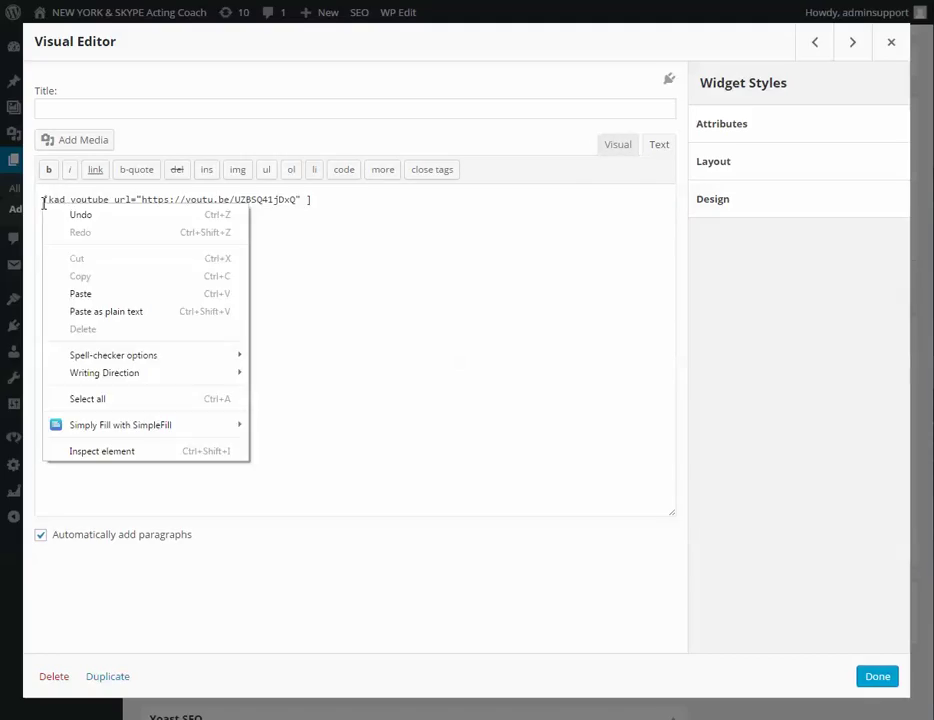
left_click(100, 294)
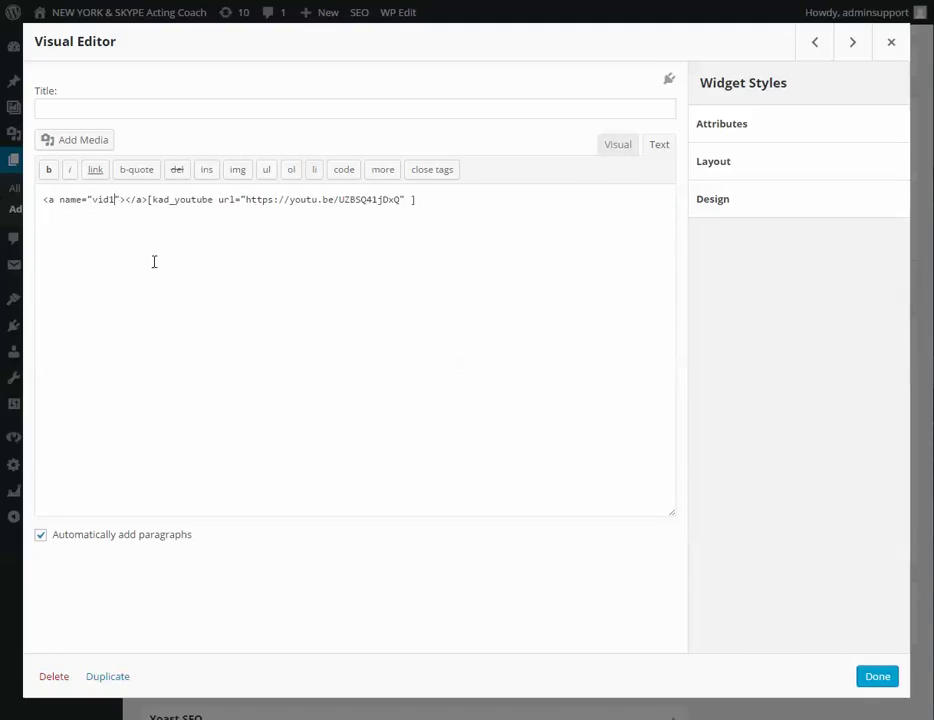
key("BackSpace")
type("4")
left_click(884, 676)
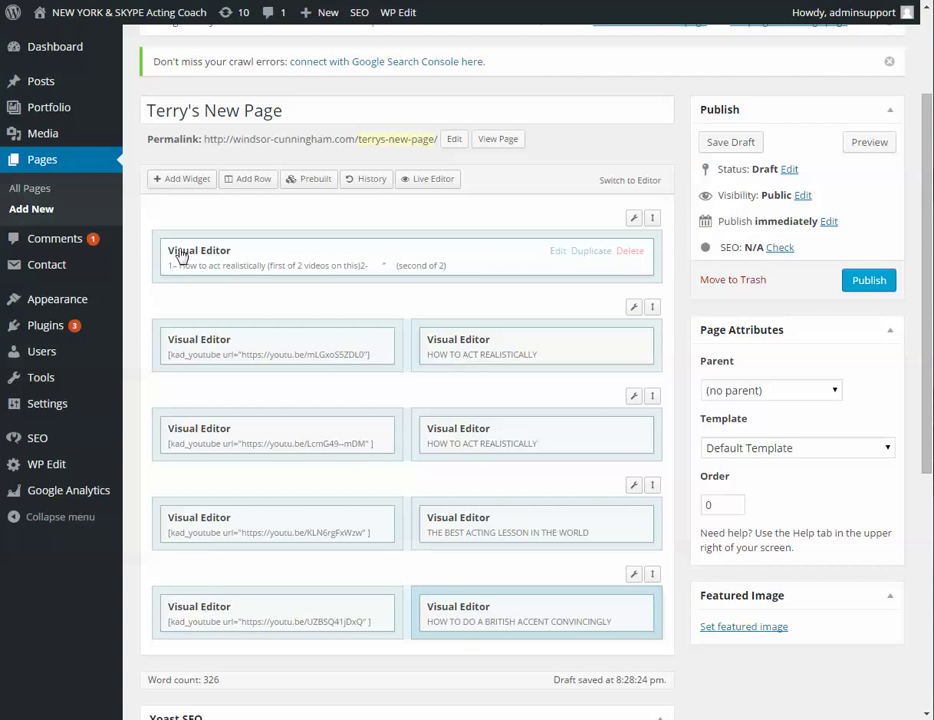
Step: In the index widget, link the line "4- How to do a British accent convincingly (first of 3)" to #vid4
left_click(556, 251)
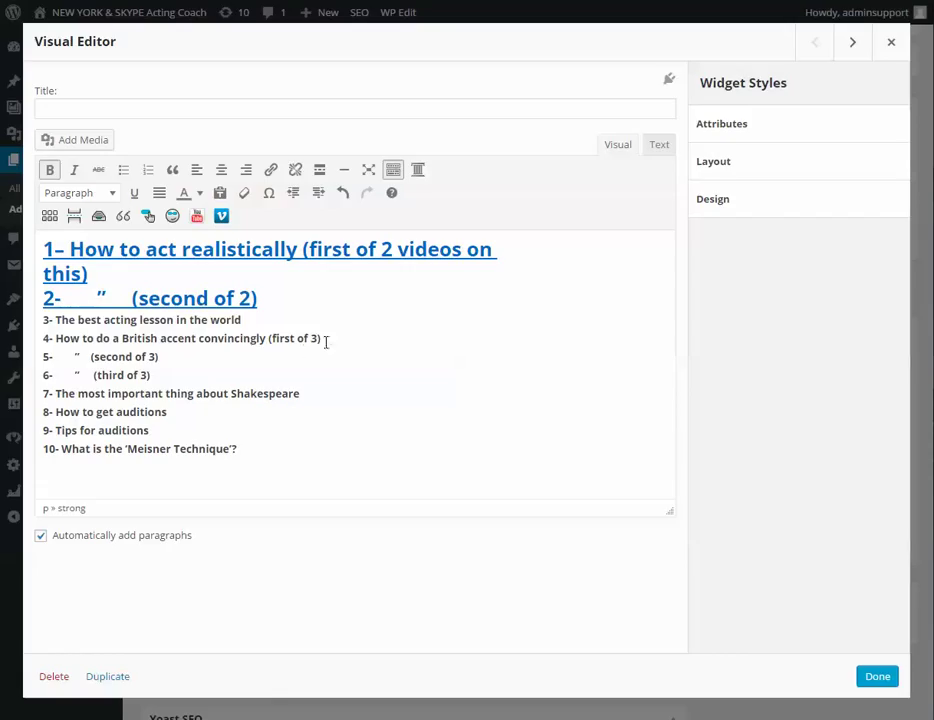
left_click_drag(318, 342, 46, 342)
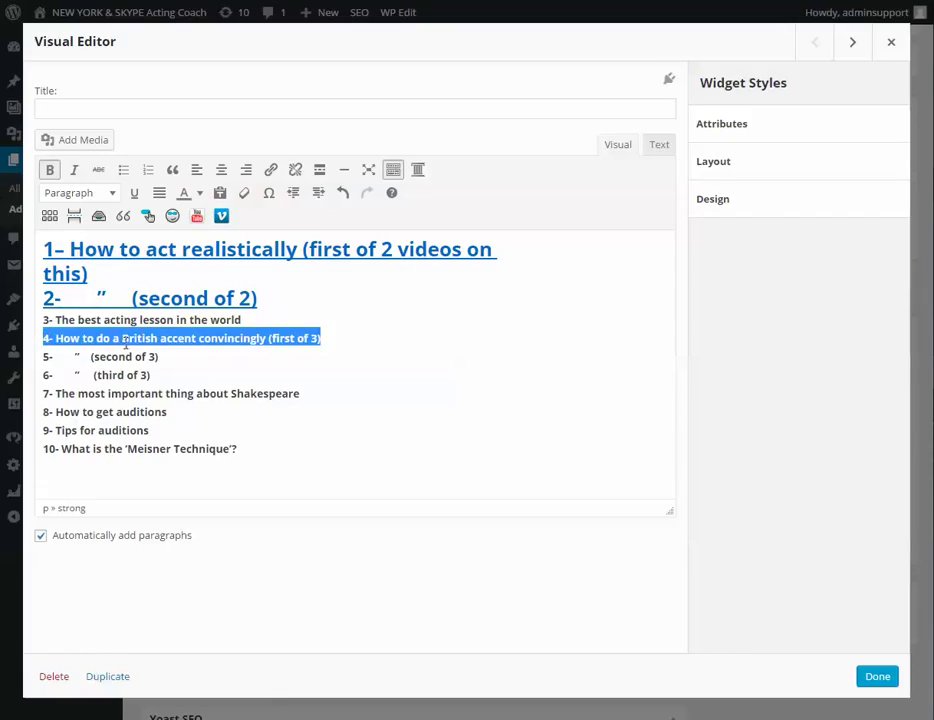
left_click(271, 172)
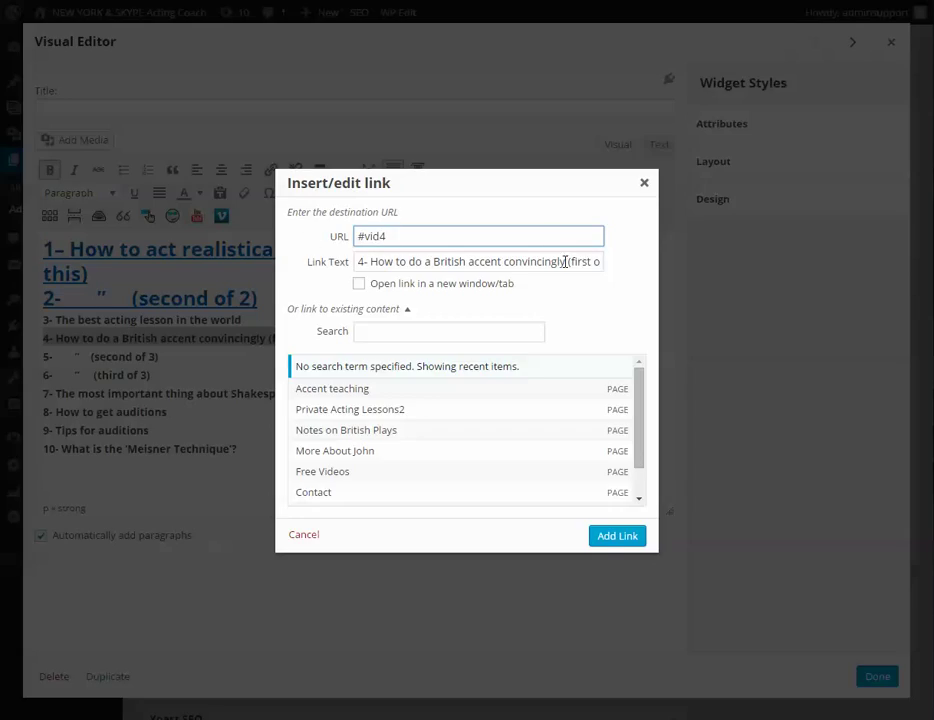
left_click(609, 534)
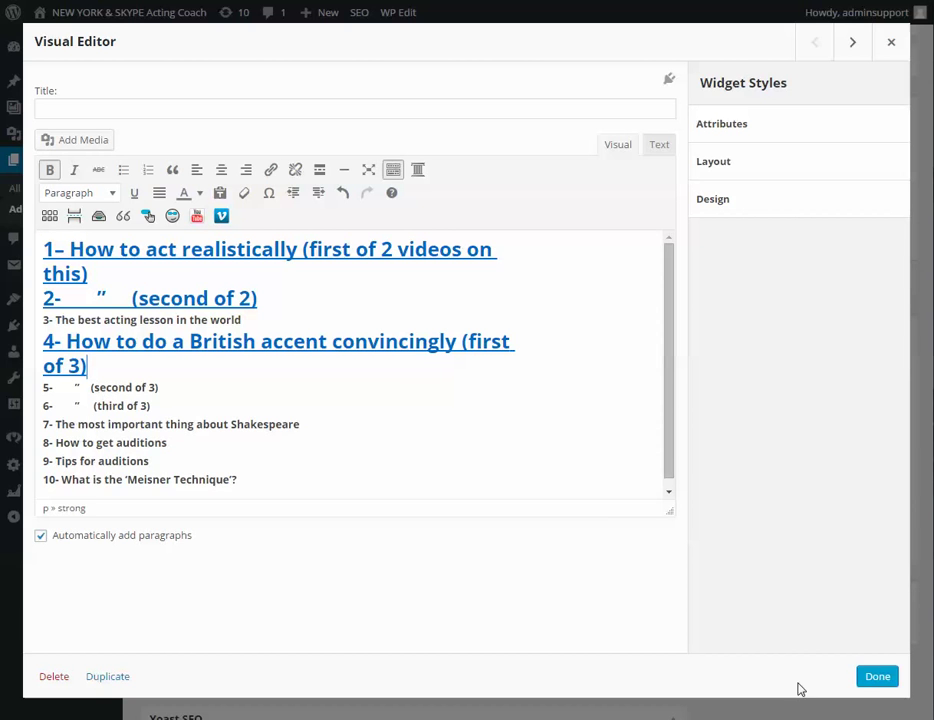
left_click(873, 675)
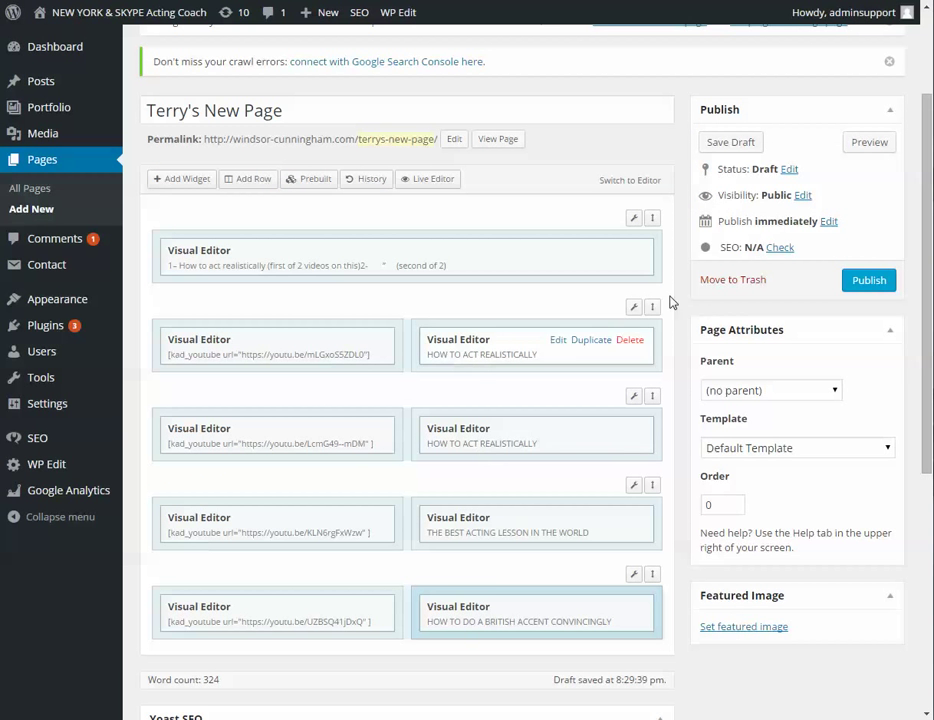
Step: Preview the page, test the index link to video 4, and close the preview
left_click(870, 144)
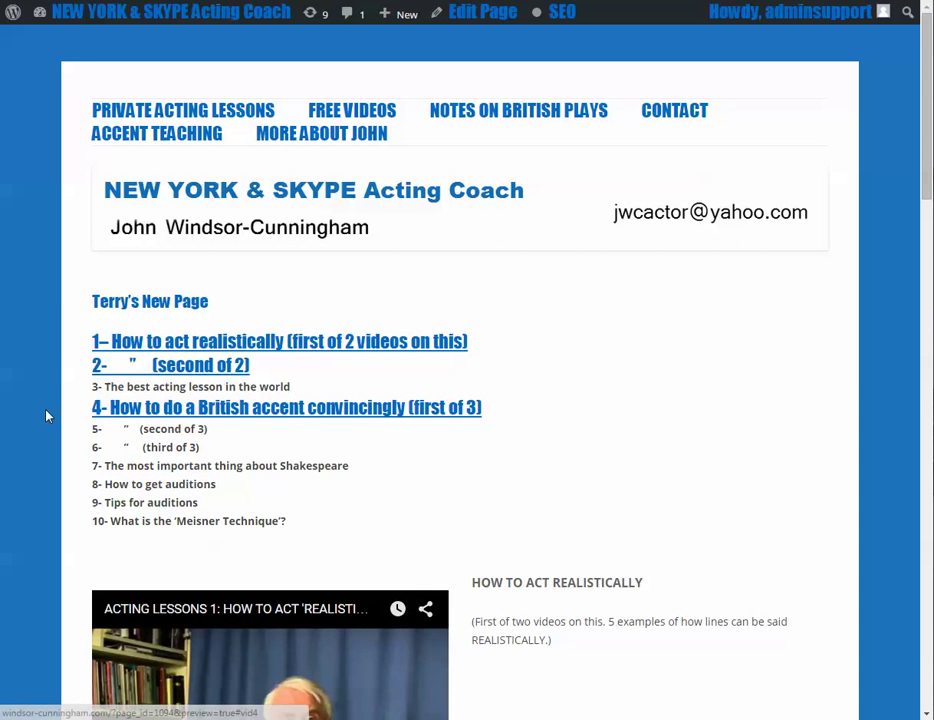
left_click(127, 413)
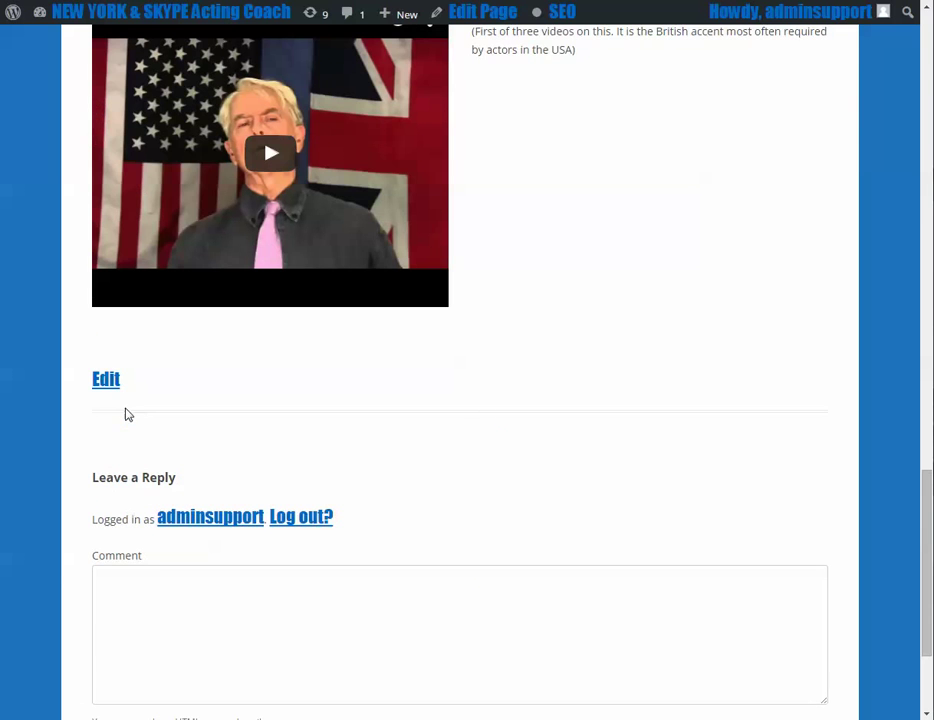
scroll(357, 147, "up", 2)
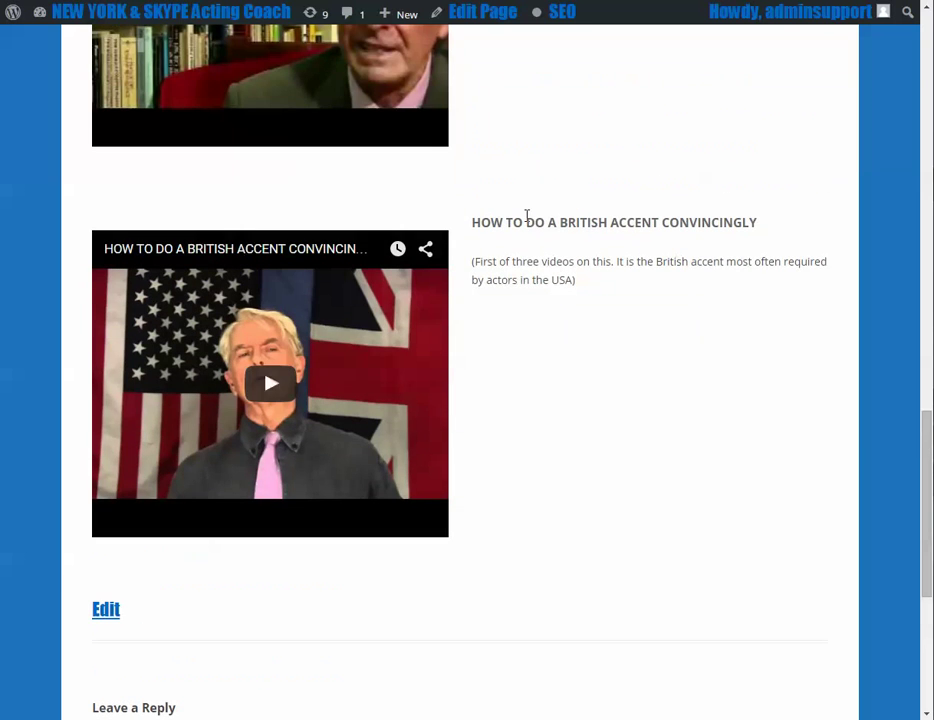
scroll(518, 385, "up", 15)
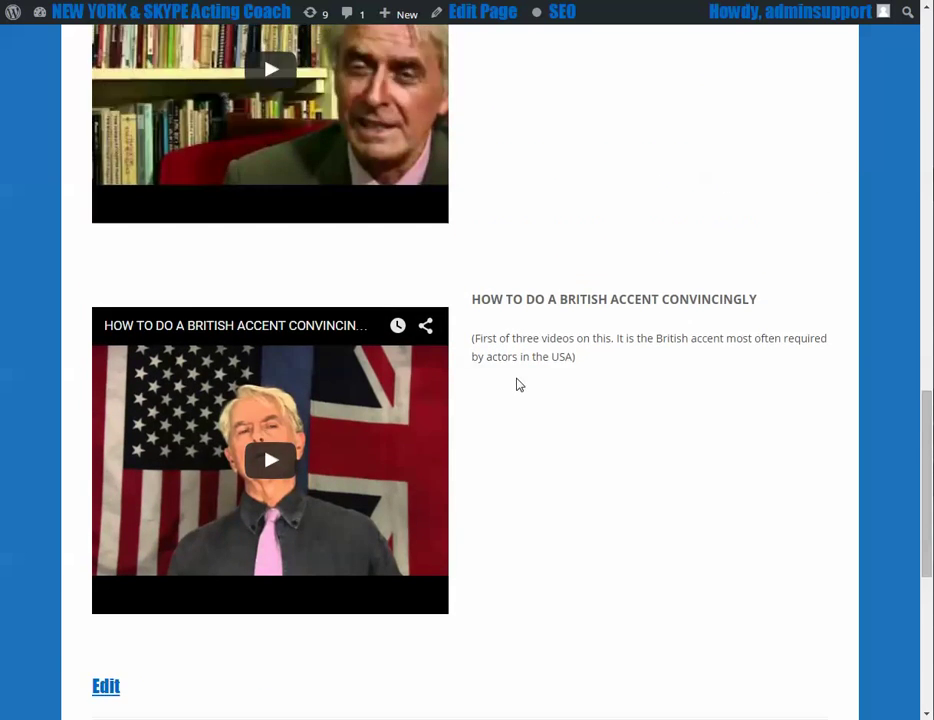
key("ctrl+w")
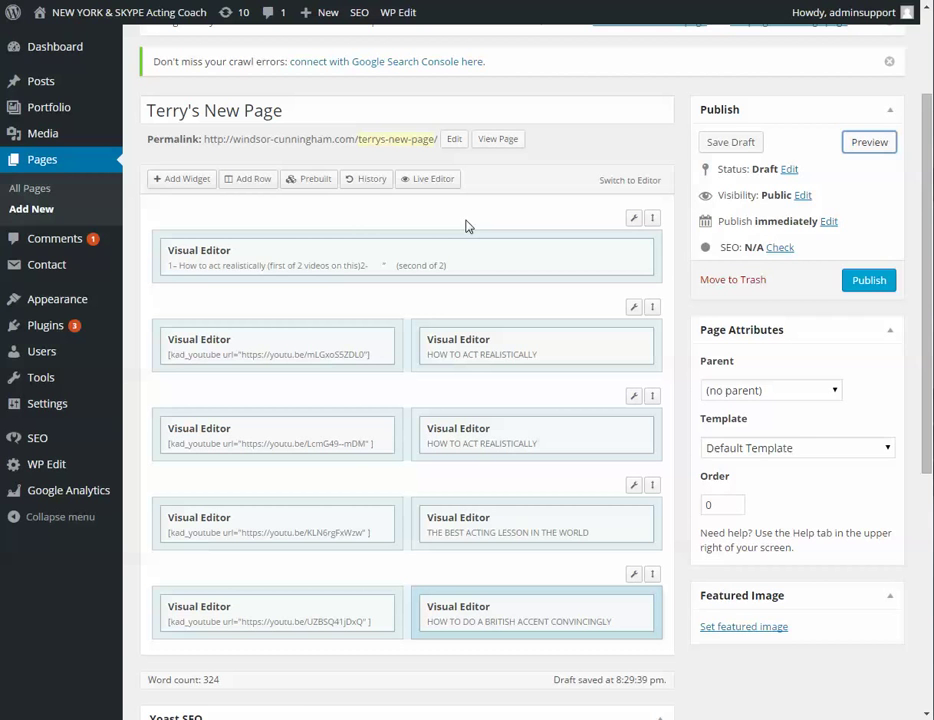
Step: Insert a new row with two even 50% columns below the British accent video row
left_click(251, 182)
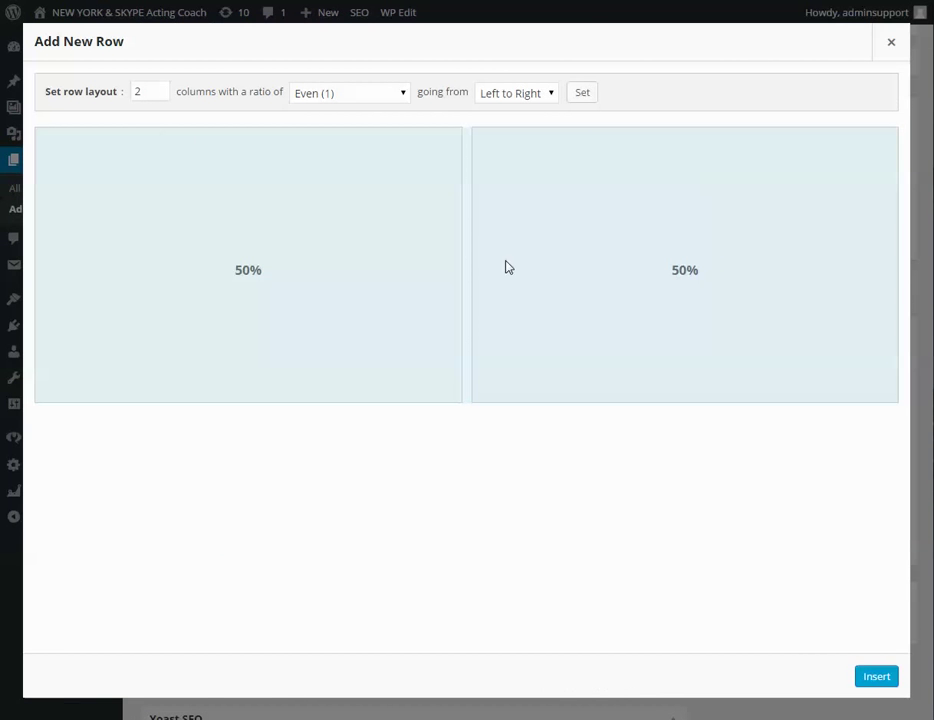
left_click(876, 676)
scroll(213, 425, "down", 2)
scroll(230, 450, "down", 1)
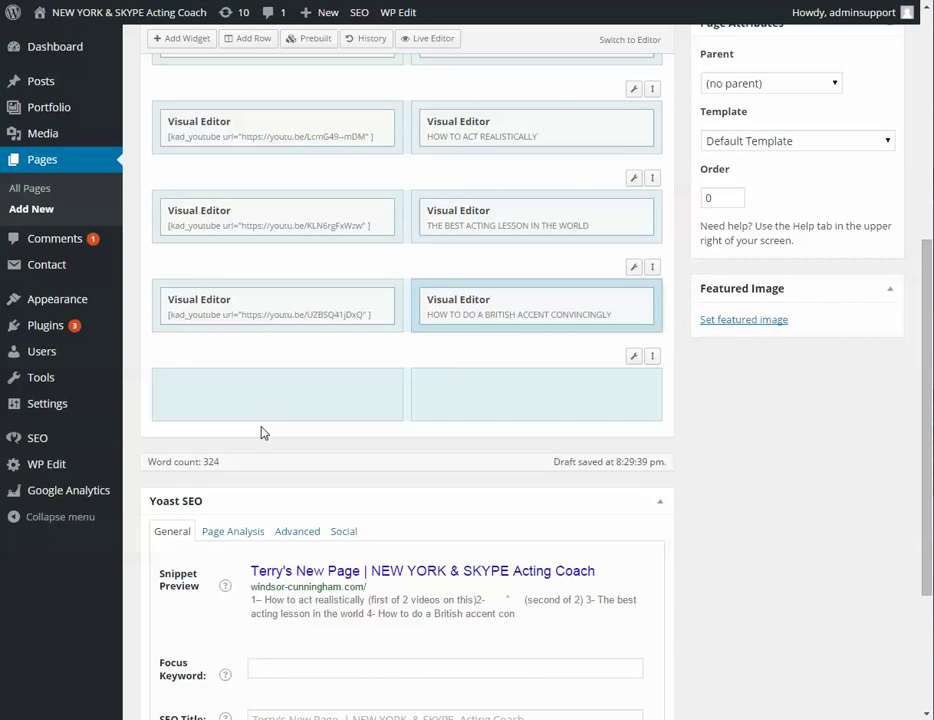
Step: Add a Visual Editor widget to the first column of the new row below the British accent video row
scroll(243, 410, "up", 3)
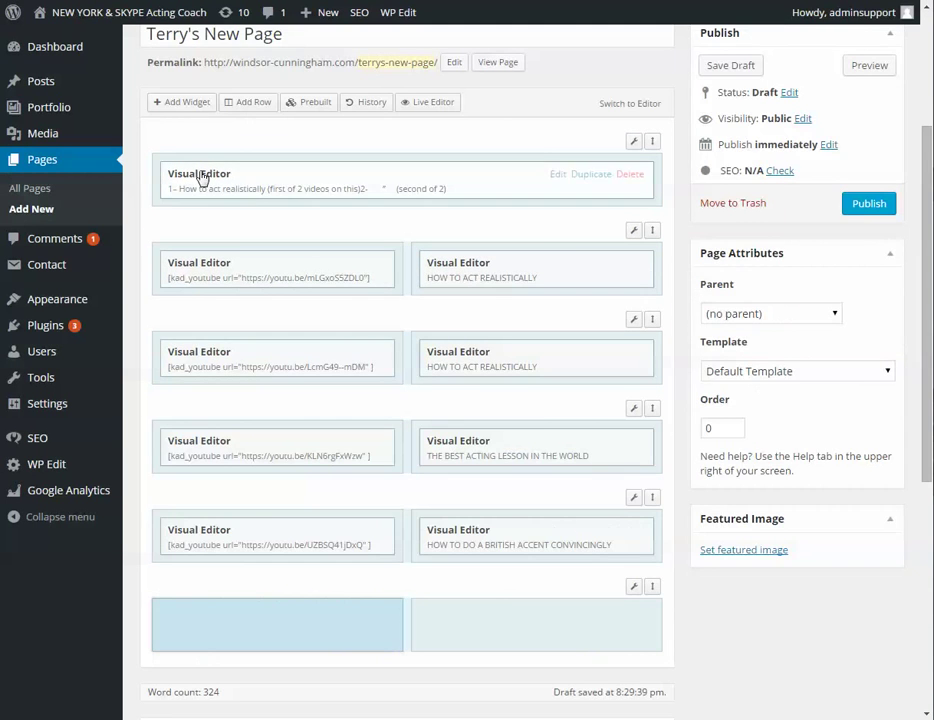
left_click(175, 100)
left_click(342, 559)
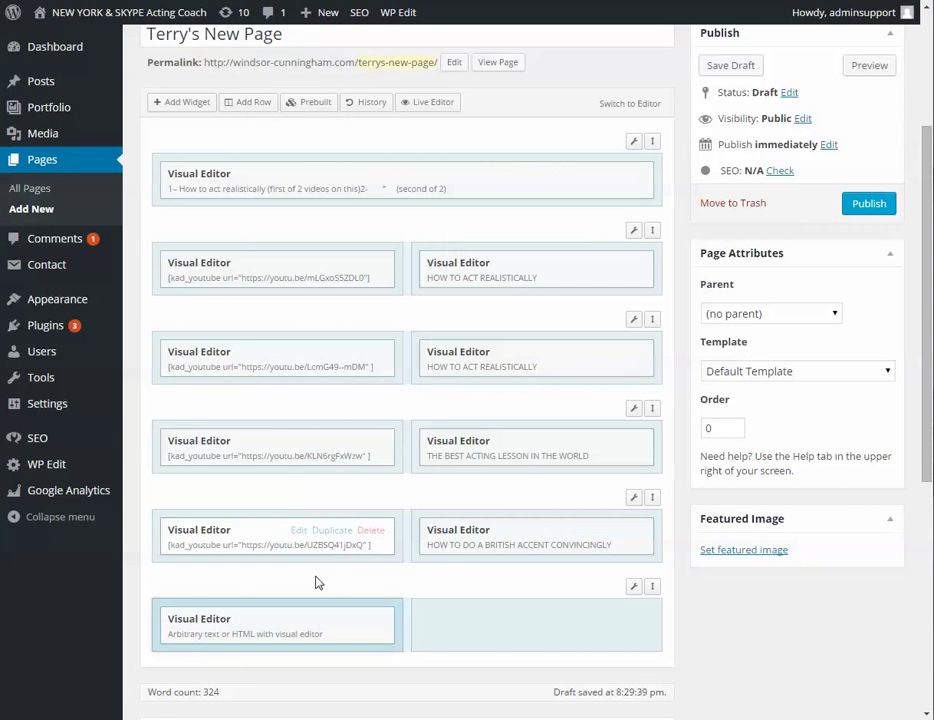
Step: Check the YouTube insertion dialog in the new row's first-column widget and close it without inserting a video
left_click(298, 621)
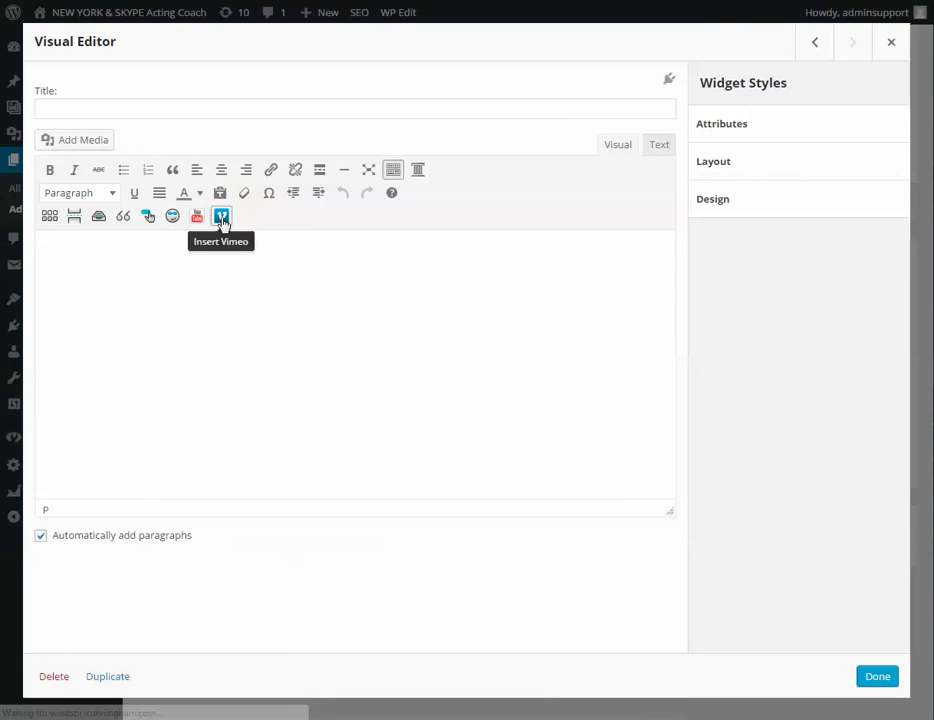
left_click(196, 220)
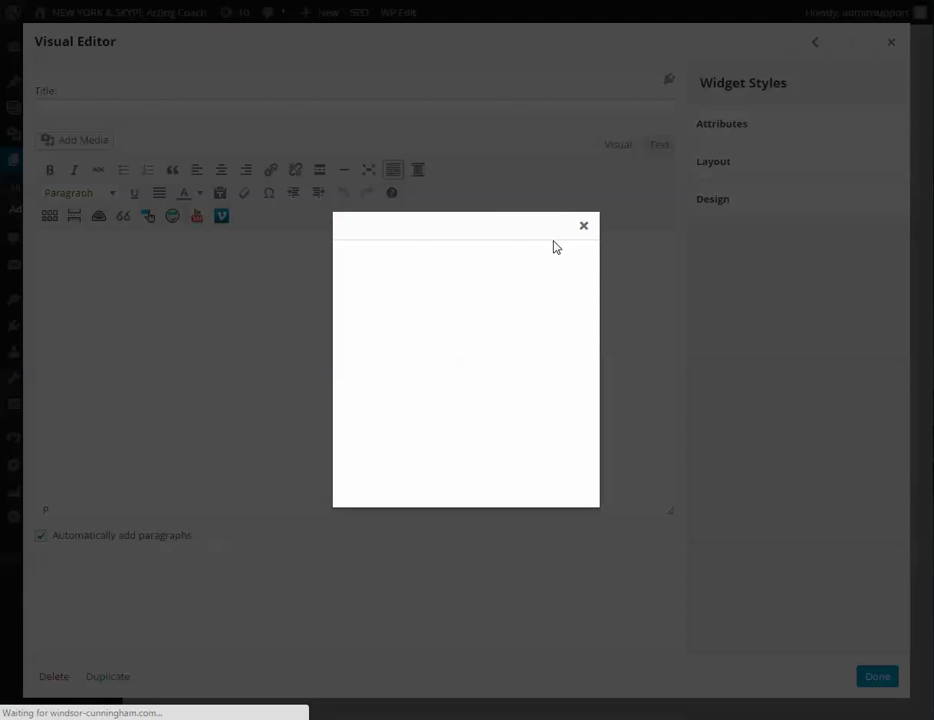
left_click(583, 228)
left_click(889, 42)
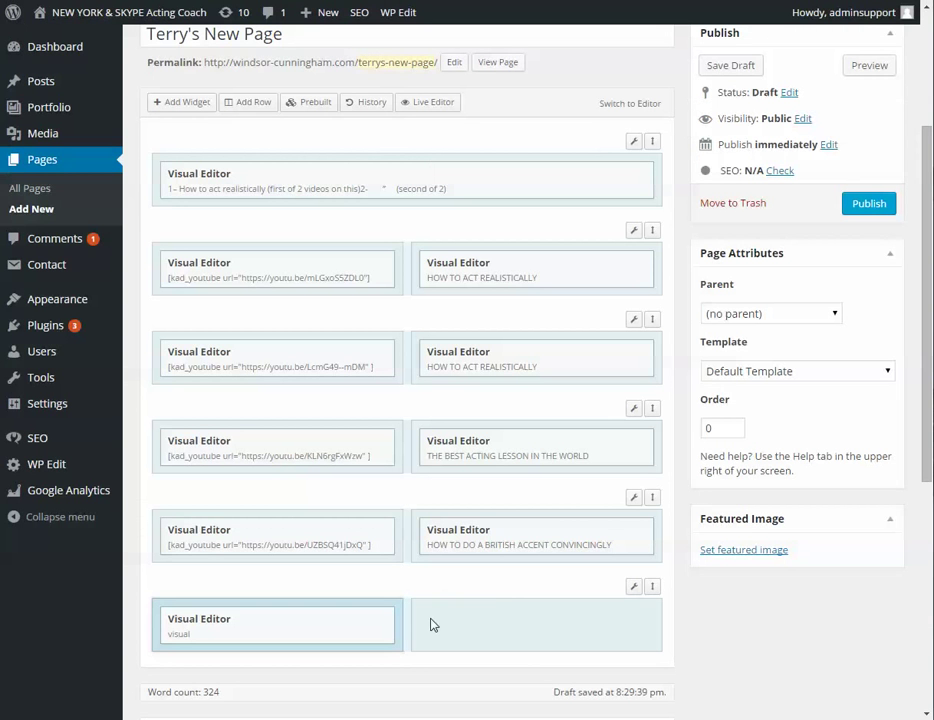
Step: Add a Visual Editor widget to the second column of the new row with the text "test"
left_click(186, 106)
left_click(371, 563)
mouse_move(427, 619)
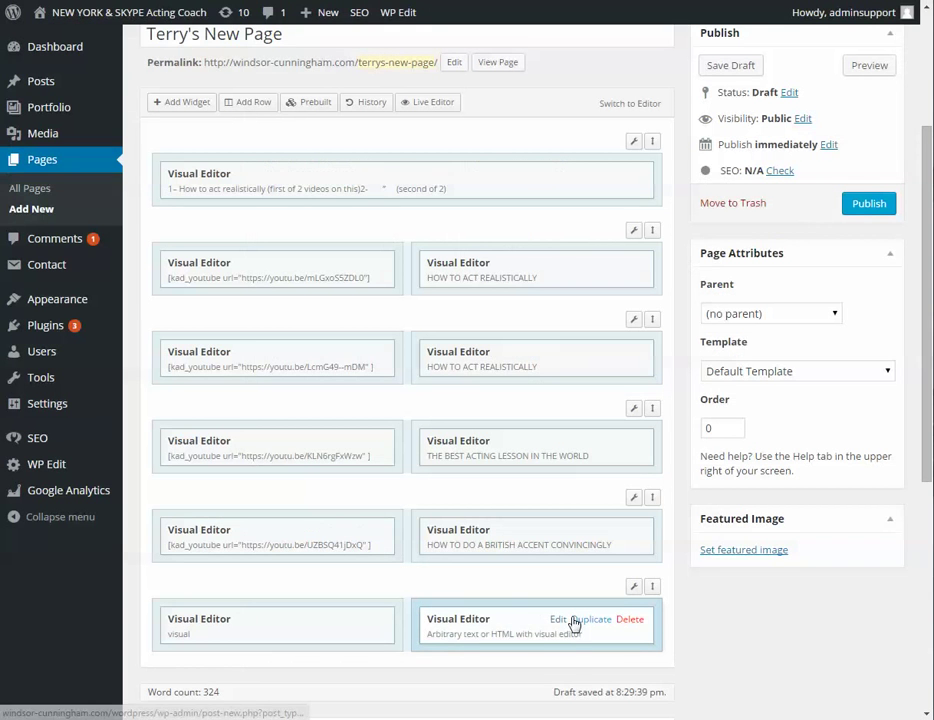
left_click(557, 621)
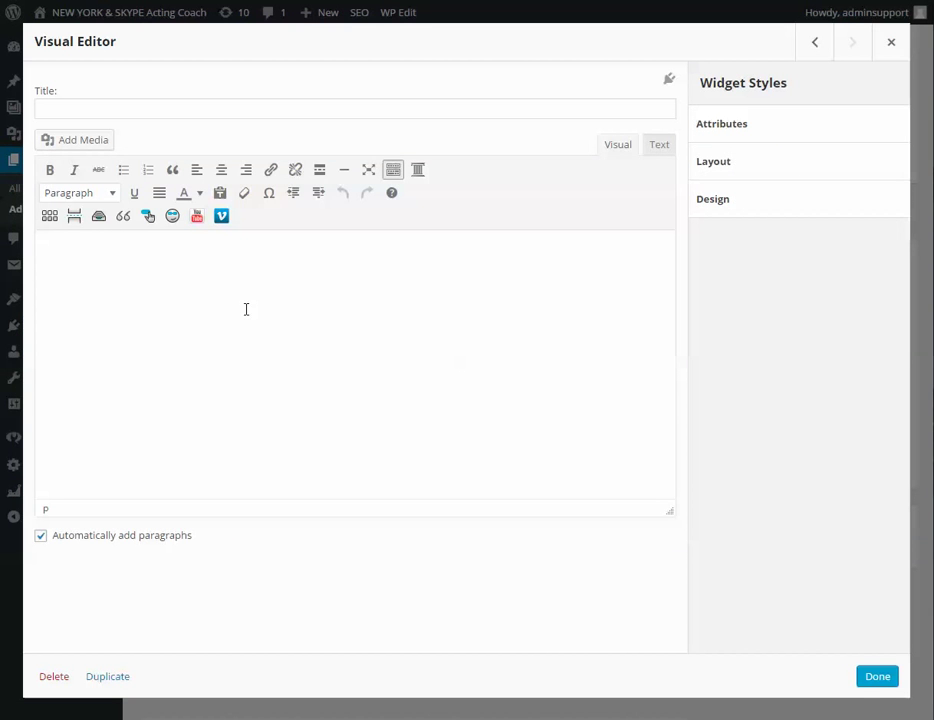
type("test")
left_click(877, 676)
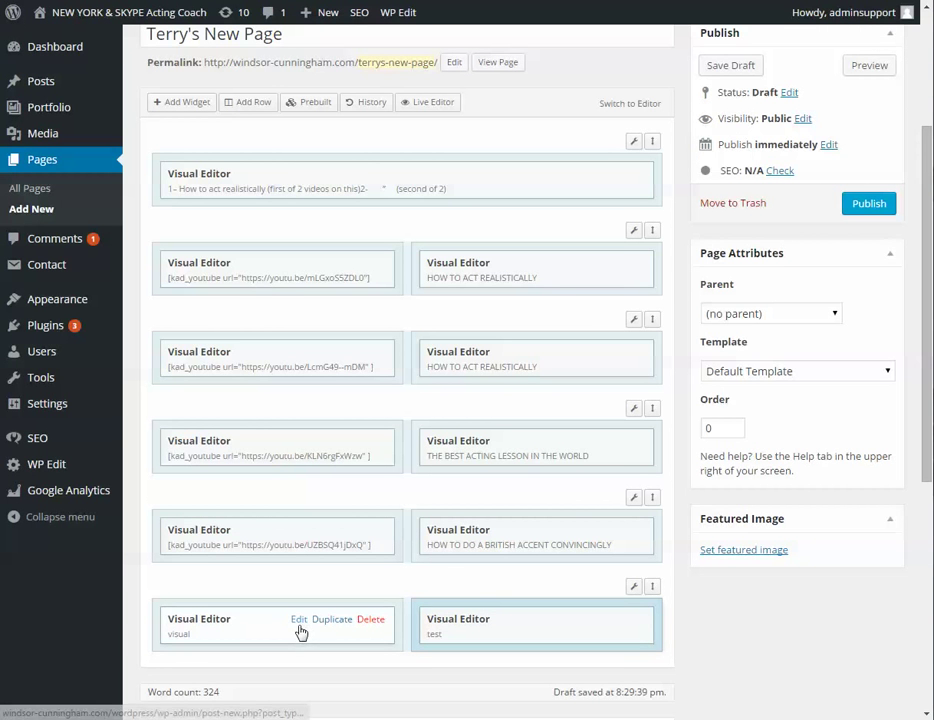
Step: Inspect the vid1 anchor tag before the YouTube shortcode in the first video widget's code
scroll(265, 355, "up", 1)
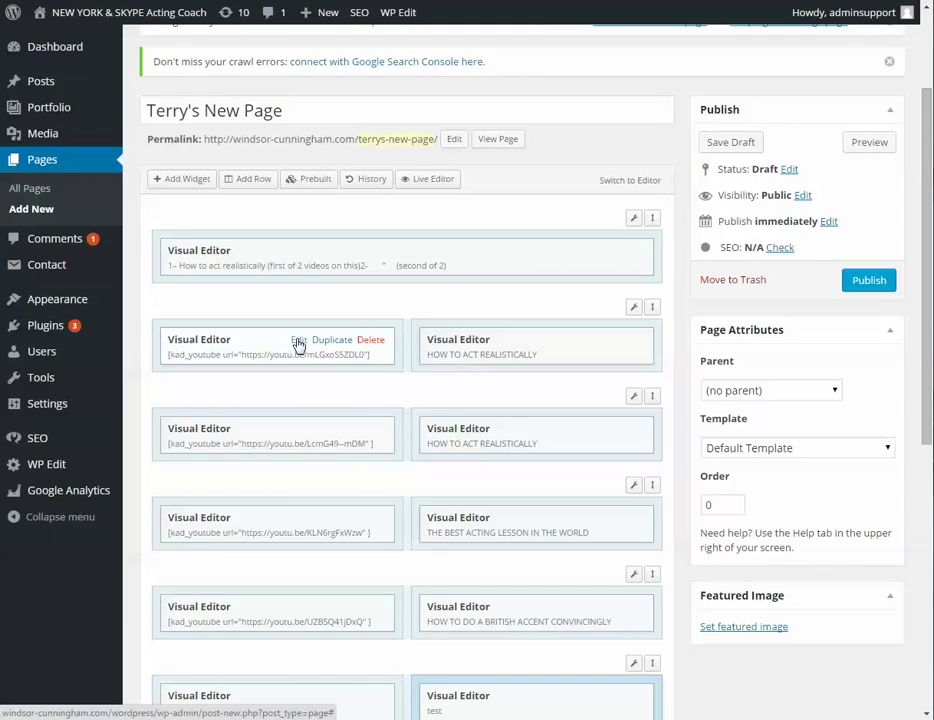
left_click(298, 341)
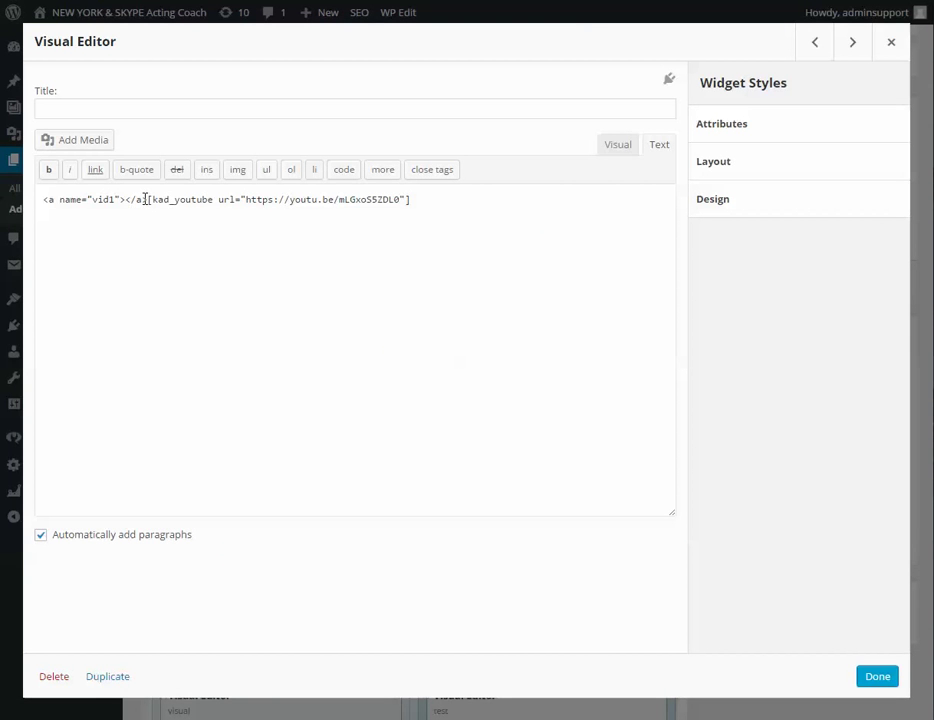
left_click_drag(143, 200, 31, 201)
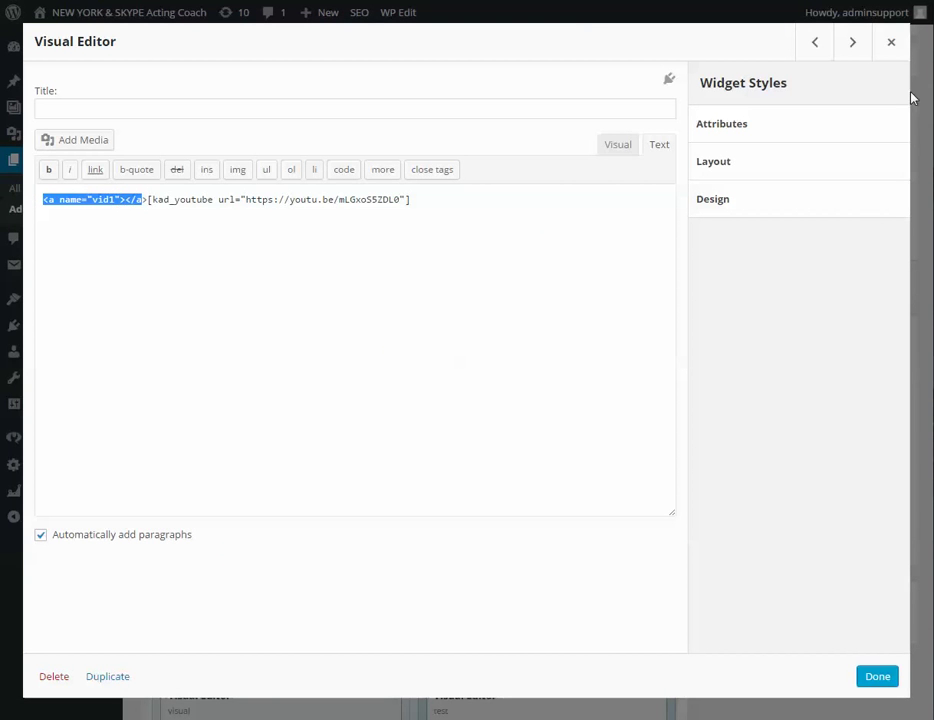
left_click(893, 43)
Step: View the code editor of the new row's empty first-column widget and close it without pasting an anchor tag
scroll(321, 576, "down", 3)
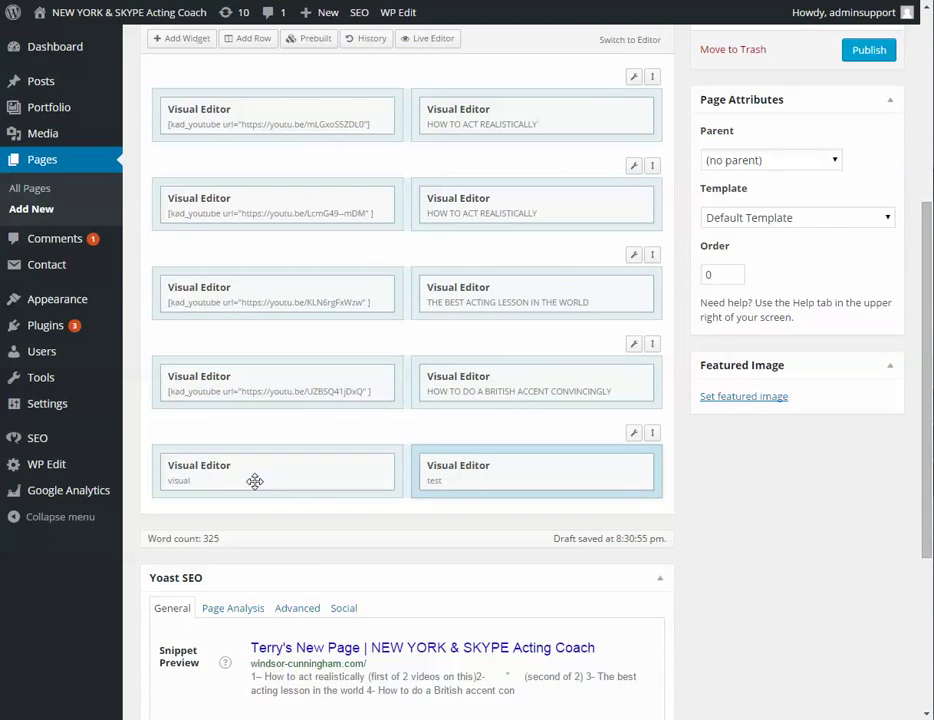
left_click(298, 465)
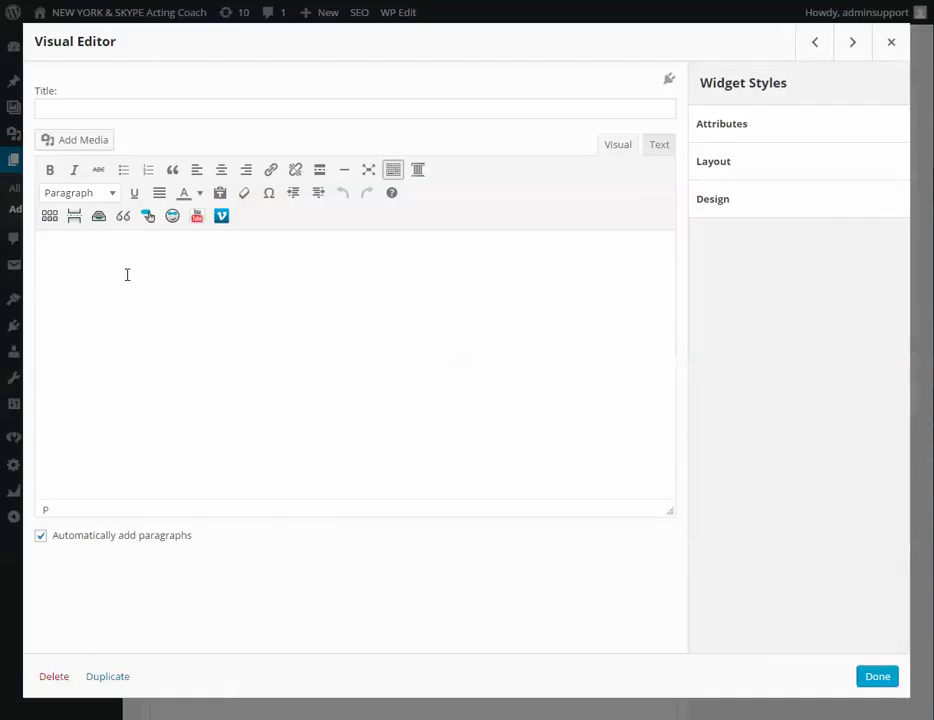
right_click(110, 270)
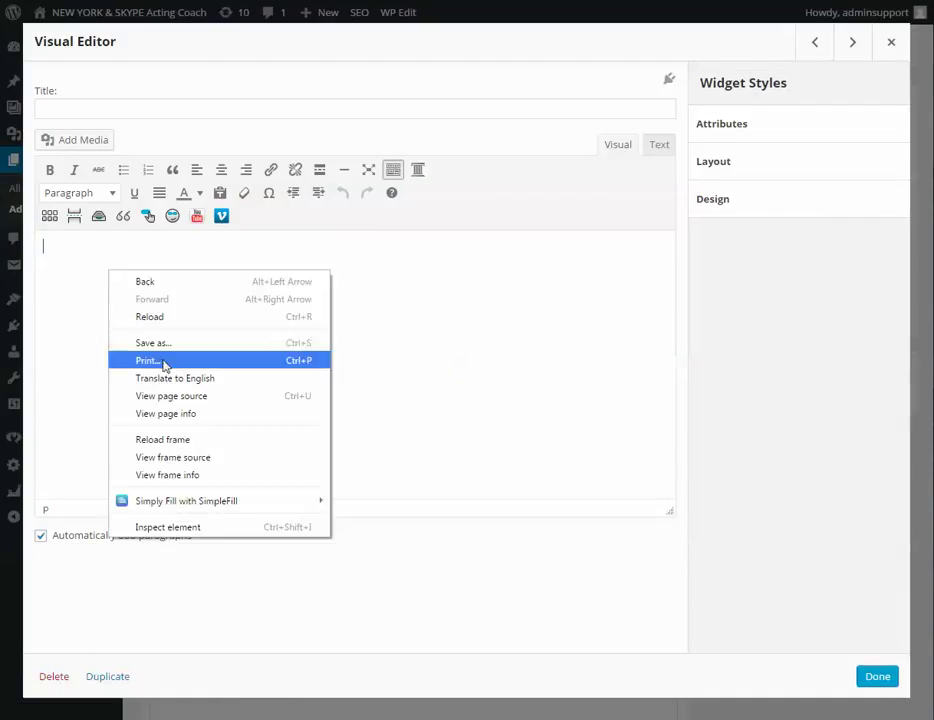
key("Escape")
left_click(659, 144)
right_click(222, 293)
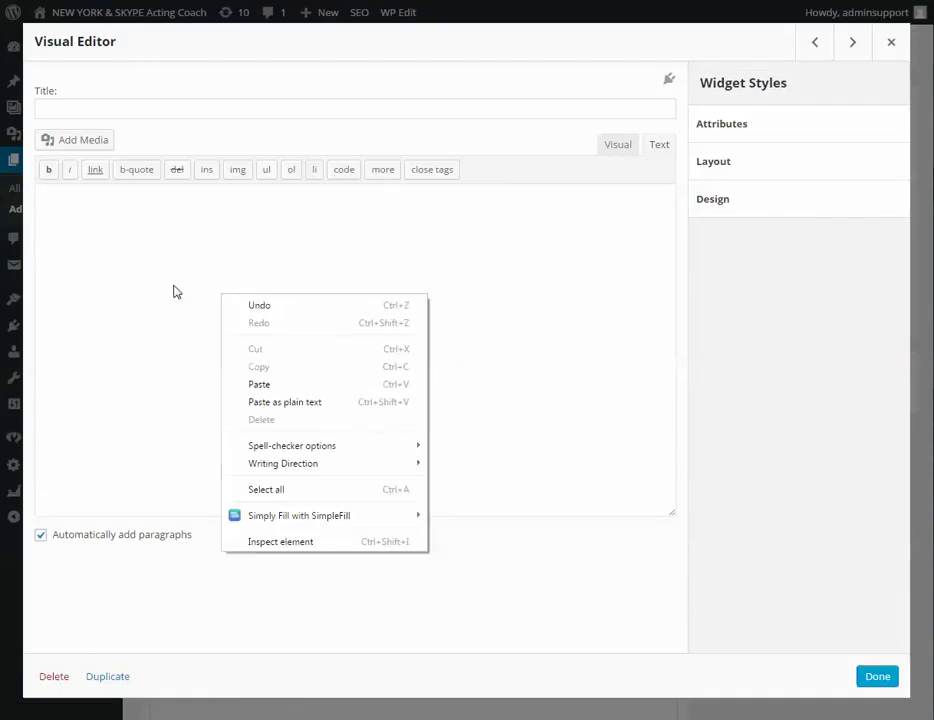
key("Escape")
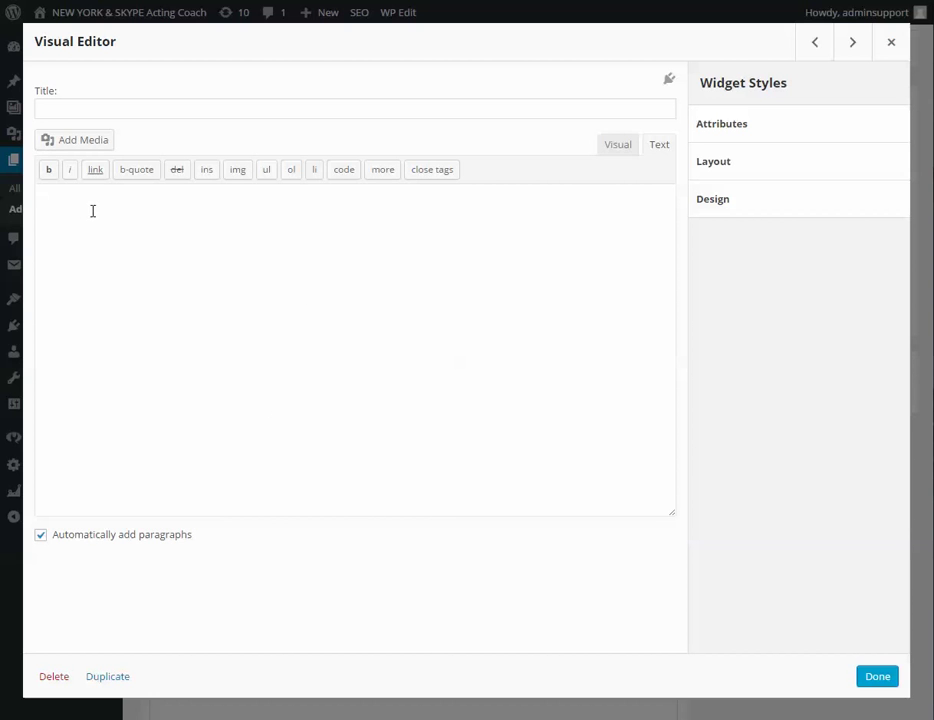
left_click(890, 42)
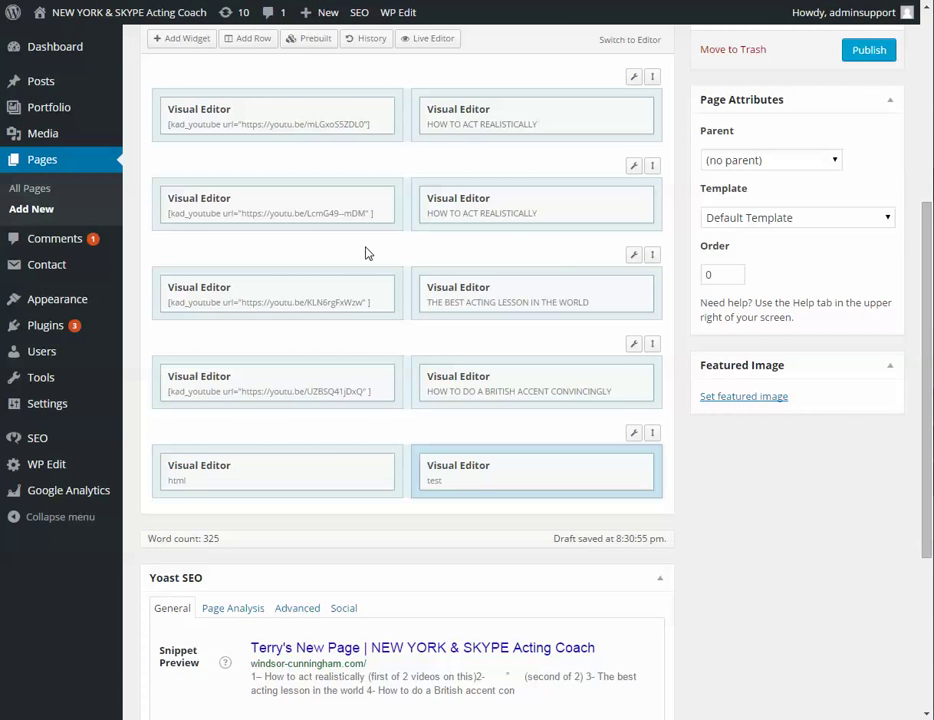
Step: In the index widget, try to link the line "5- ” (second of 3)" to #vid5, and cancel the link
scroll(262, 454, "up", 3)
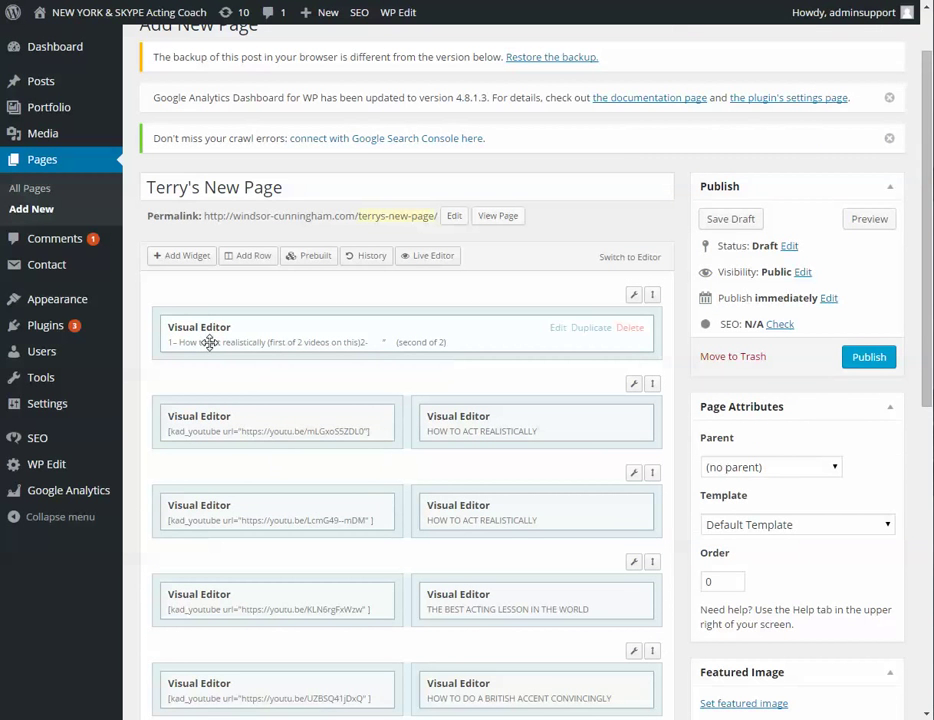
left_click(556, 330)
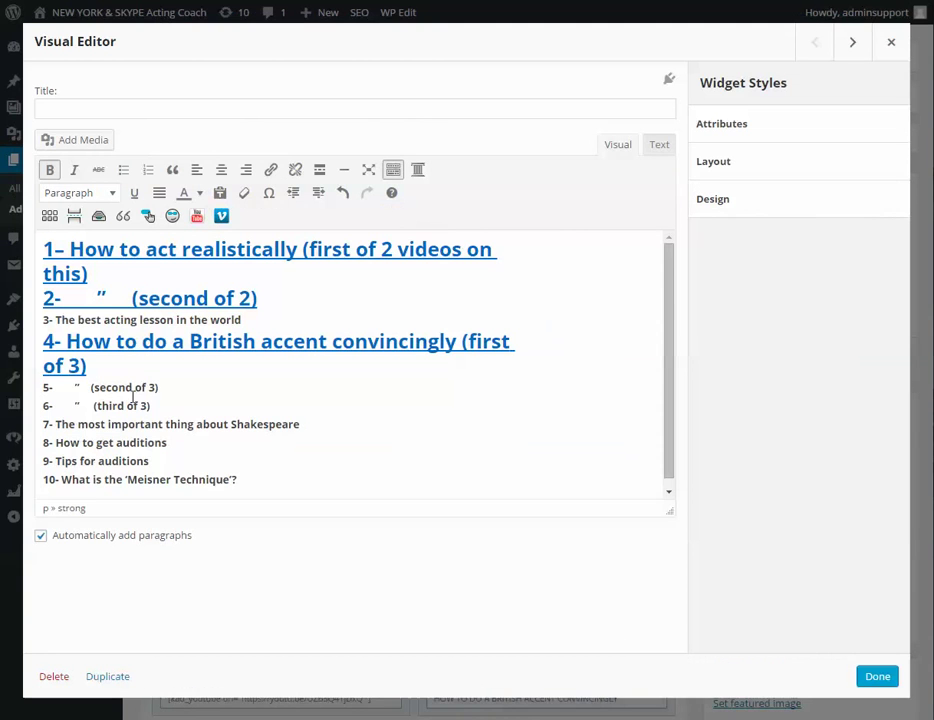
left_click_drag(167, 387, 43, 387)
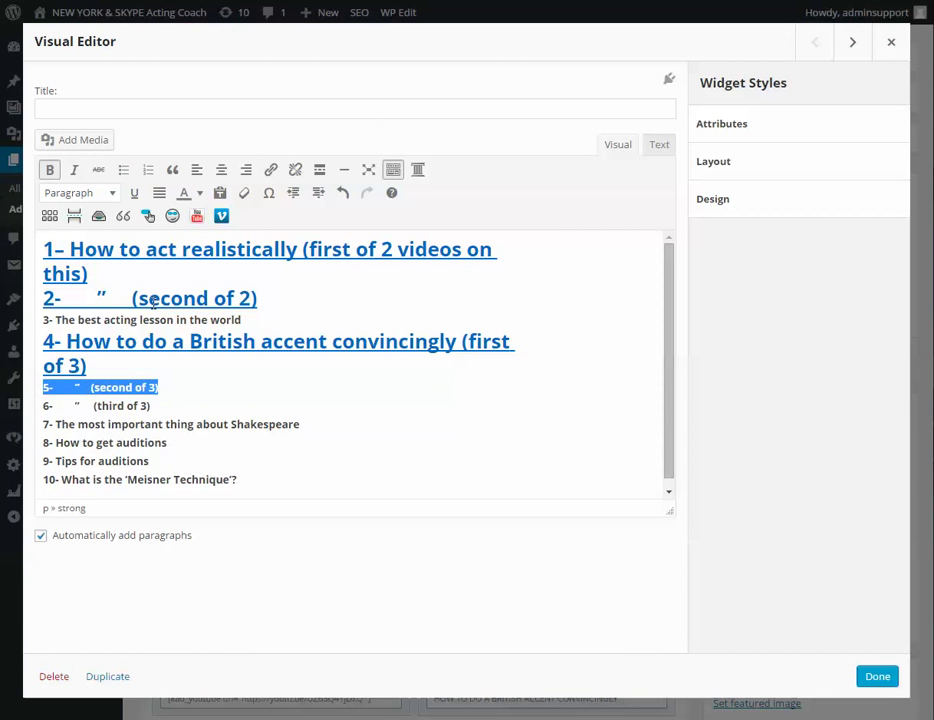
left_click(271, 172)
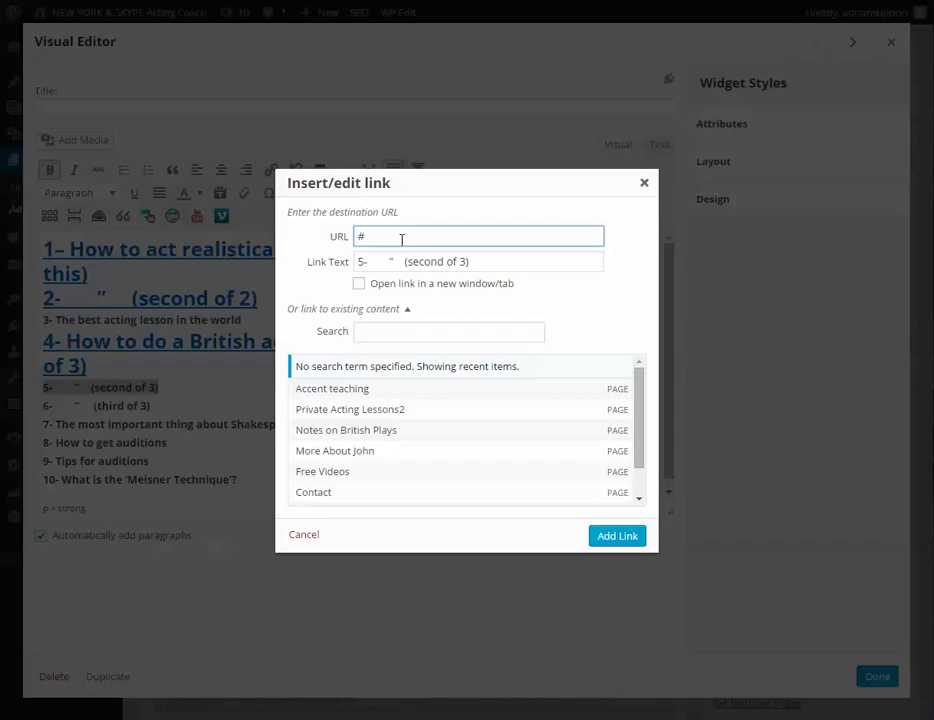
type("#vid5")
left_click_drag(409, 236, 365, 239)
key("BackSpace")
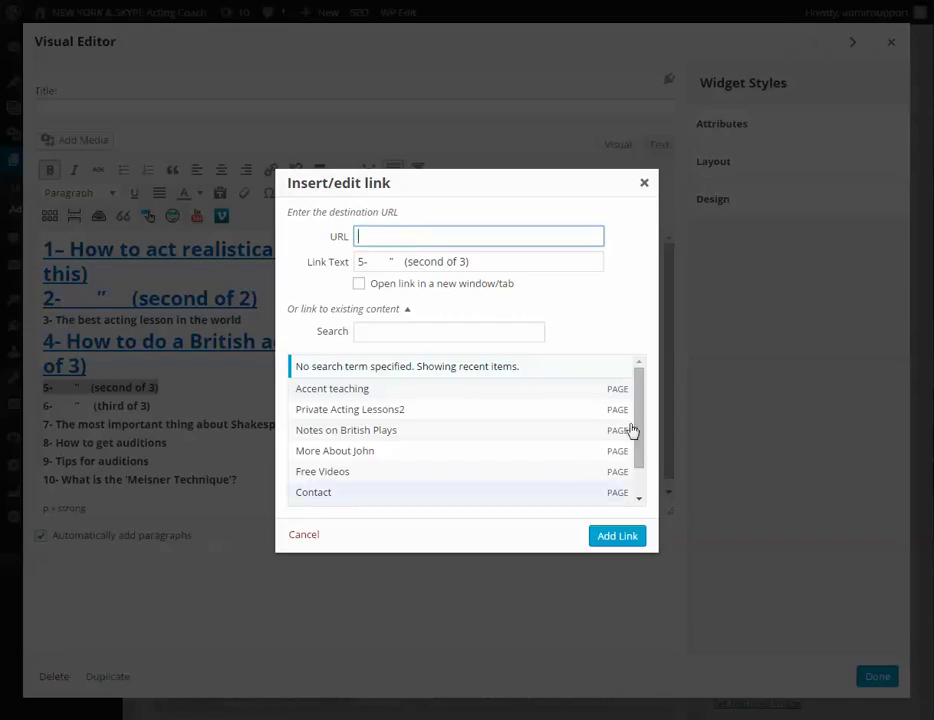
left_click(645, 186)
left_click(873, 677)
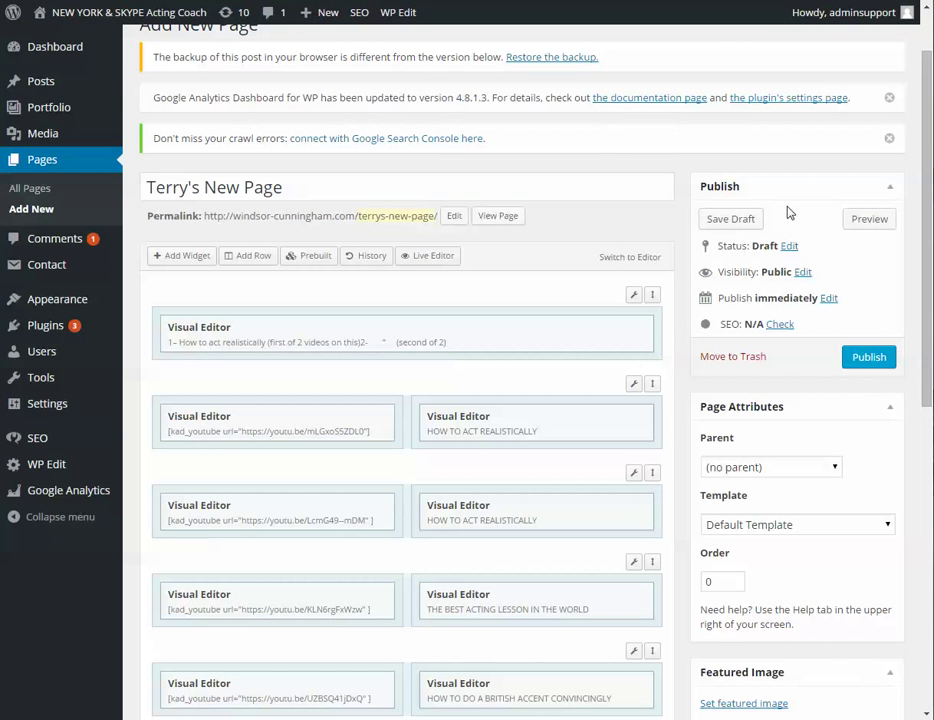